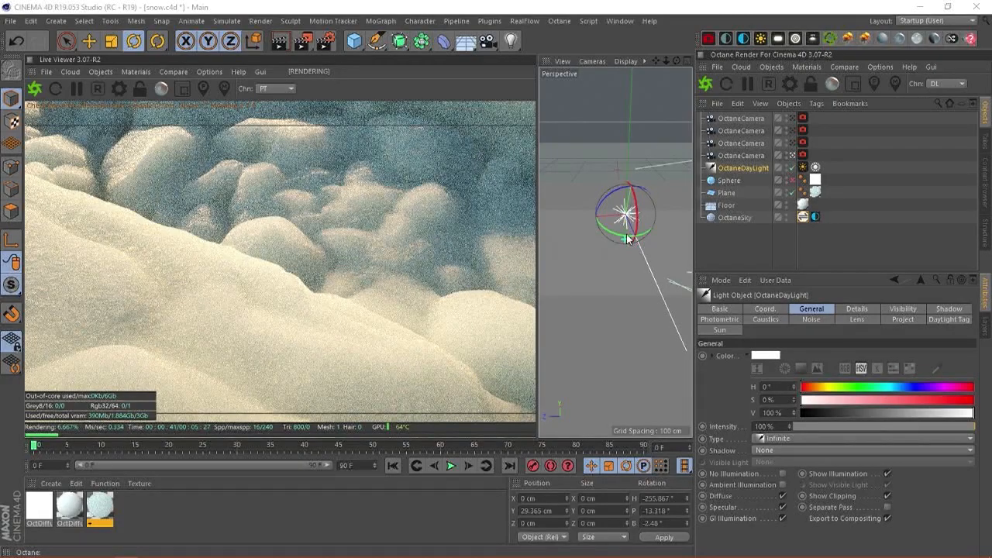
# - Inspect the snow terrain render from farther away and from close up
pyautogui.scroll(-5, 597, 268)
pyautogui.keyDown('alt'); pyautogui.moveTo(597, 271); pyautogui.dragTo(601, 267); pyautogui.keyUp('alt')
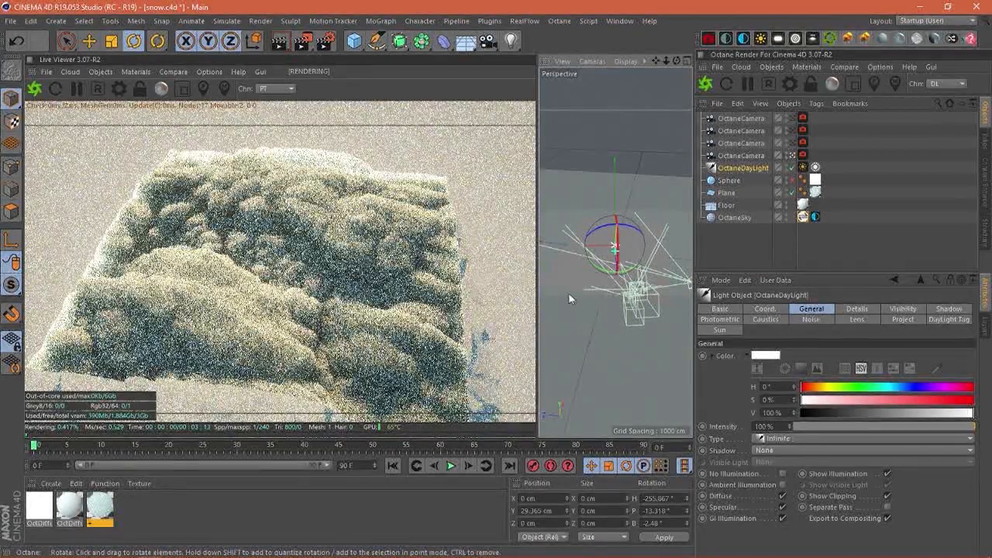
pyautogui.keyDown('alt'); pyautogui.moveTo(613, 277); pyautogui.dragTo(612, 251); pyautogui.keyUp('alt')
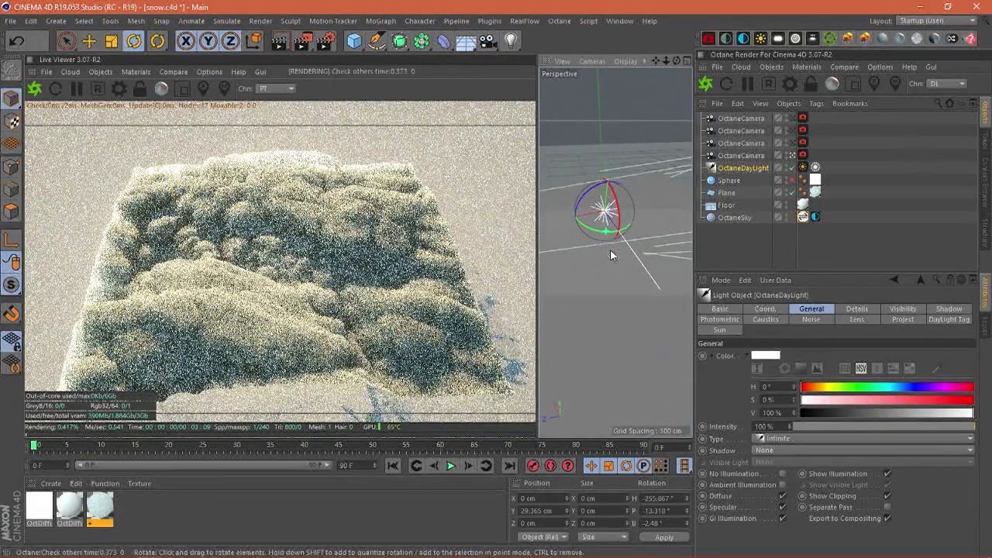
pyautogui.scroll(3, 612, 252)
# - Examine the surface detail, shading and glints in the reference photos snow2.png and snow.jpg, then return to the 3D scene
pyautogui.moveTo(991, 96); pyautogui.dragTo(483, 5)
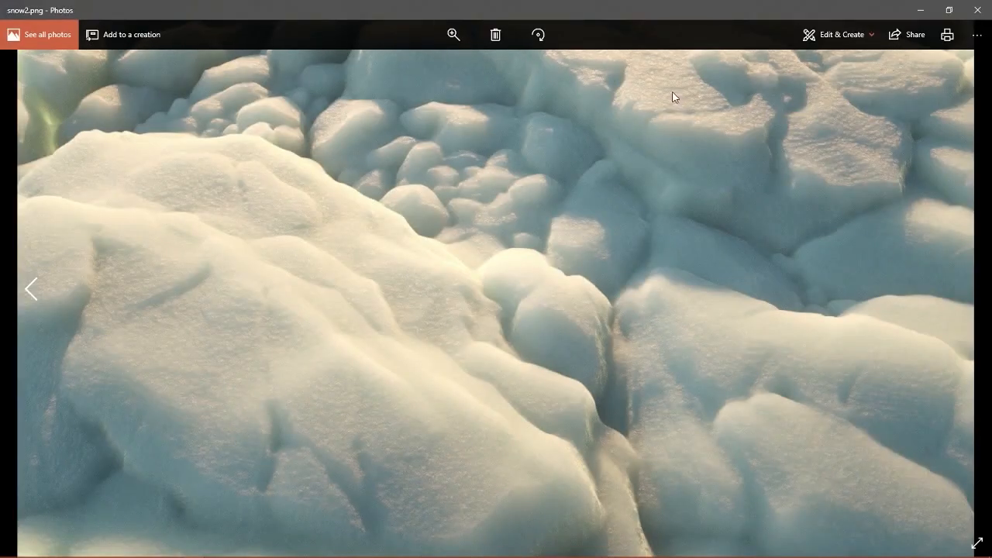
pyautogui.scroll(5, 680, 92)
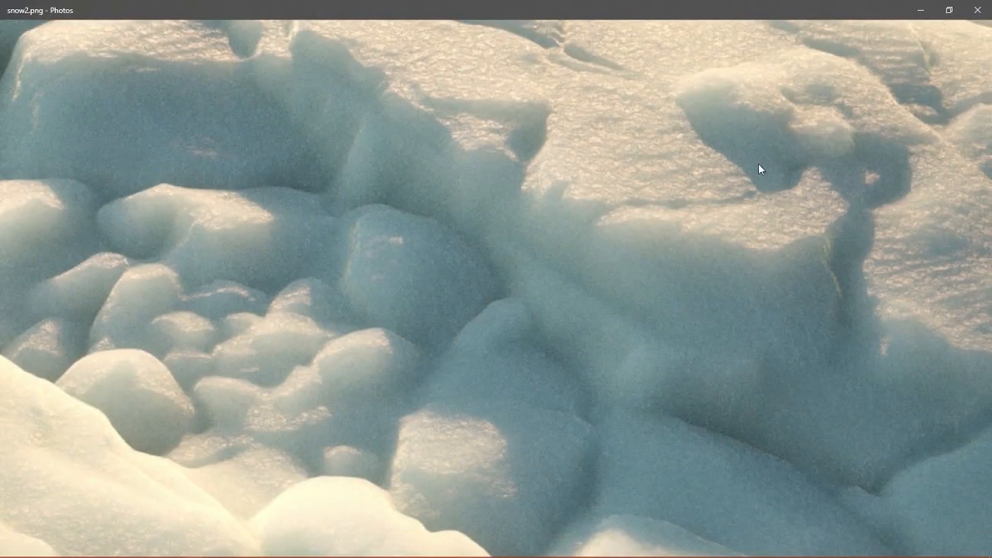
pyautogui.scroll(-4, 758, 166)
pyautogui.scroll(2, 756, 168)
pyautogui.scroll(-3, 756, 169)
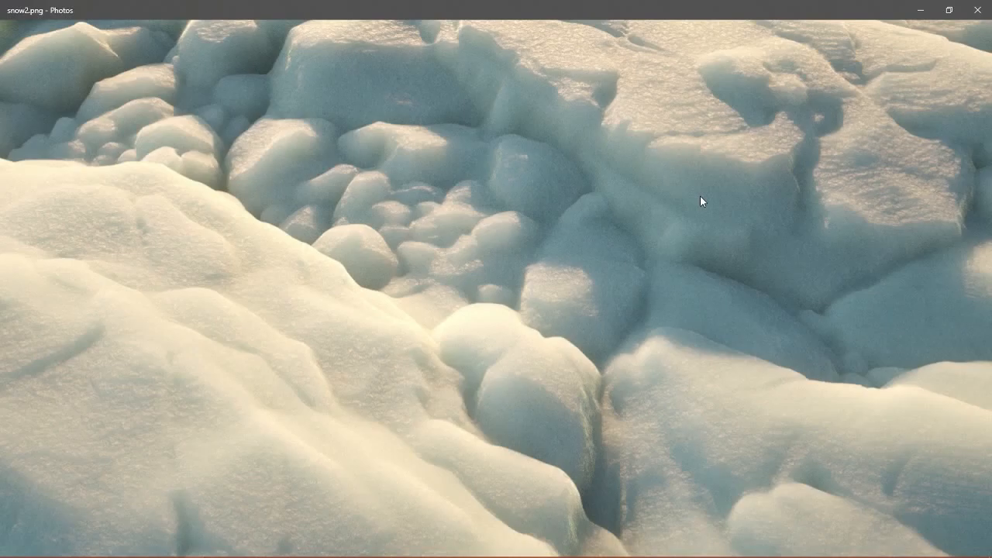
pyautogui.scroll(-1, 702, 204)
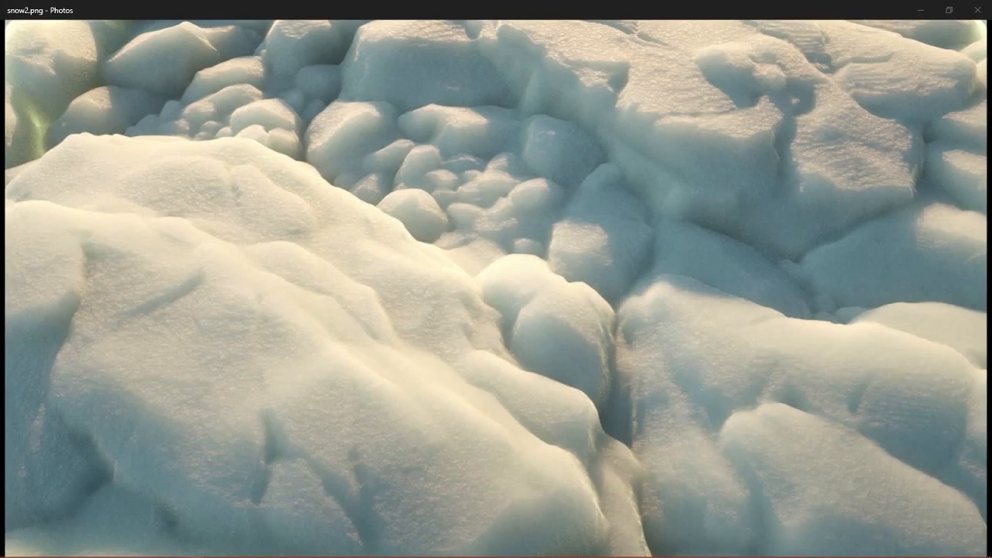
pyautogui.moveTo(385, 117); pyautogui.dragTo(461, 4)
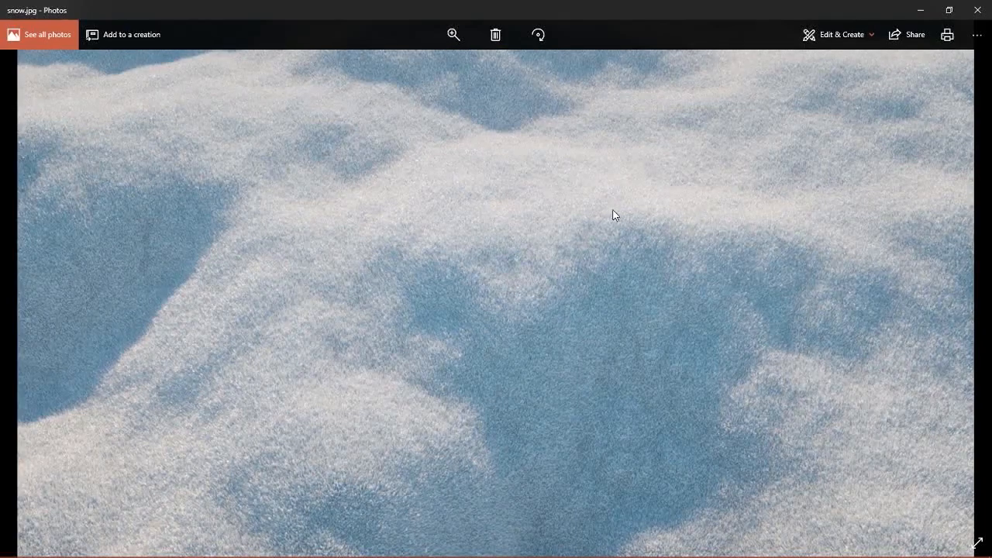
pyautogui.click(985, 9)
pyautogui.click(981, 10)
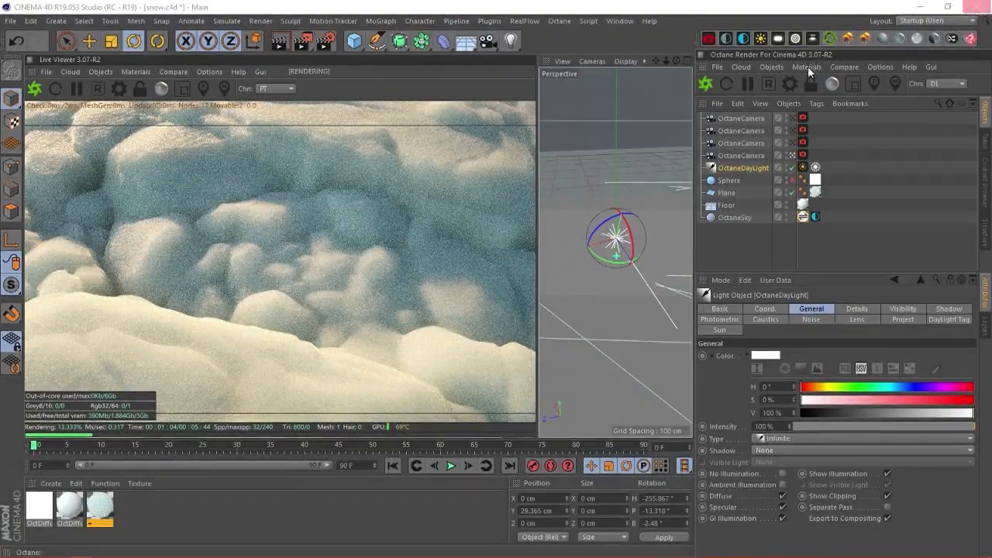
# - Review the snow scene's plane, floor and OctaneSky objects, and look through the sky's custom HDRI images without changing the image
pyautogui.moveTo(627, 277)
pyautogui.mouseDown()
pyautogui.moveTo(614, 258)
pyautogui.moveTo(587, 284)
pyautogui.moveTo(612, 268)
pyautogui.mouseUp()
pyautogui.click(743, 195)
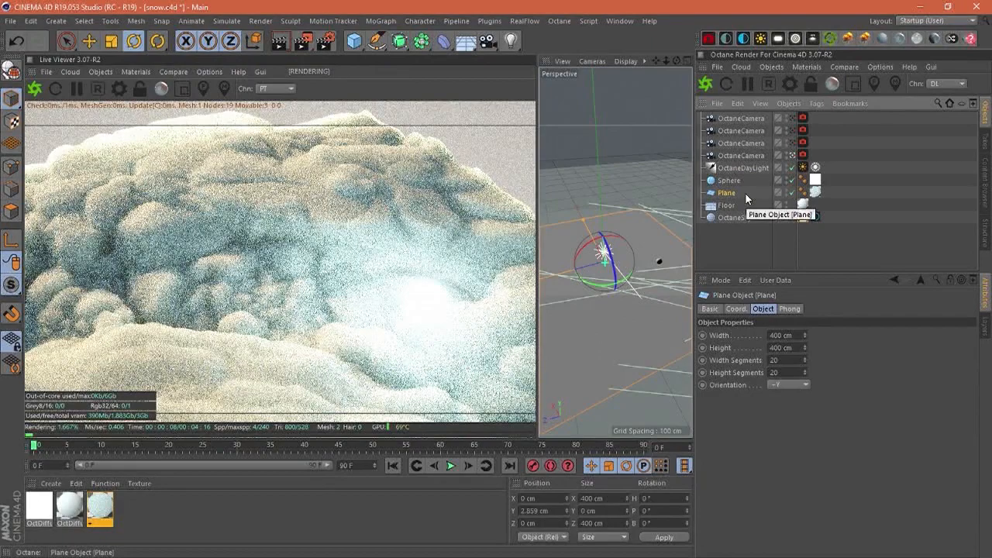
pyautogui.click(726, 205)
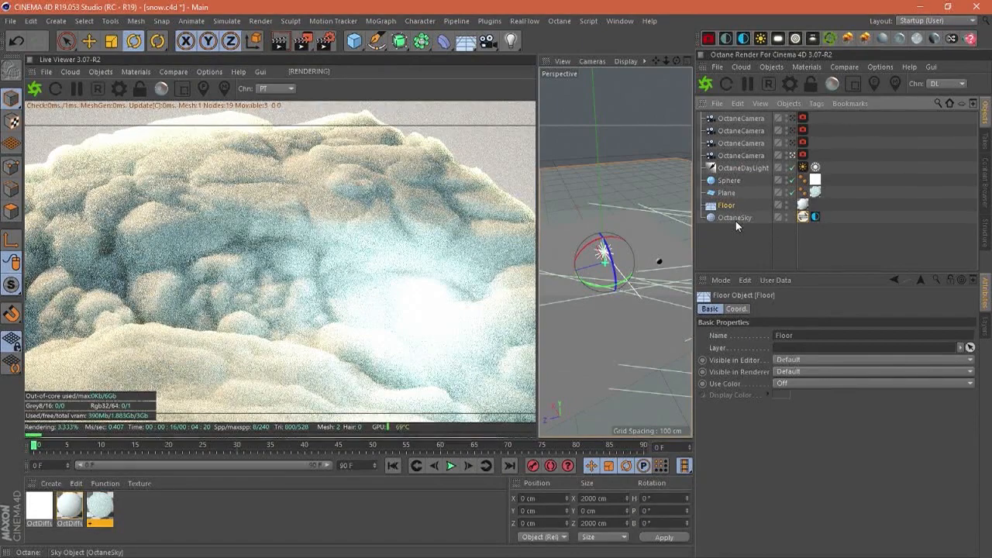
pyautogui.click(736, 220)
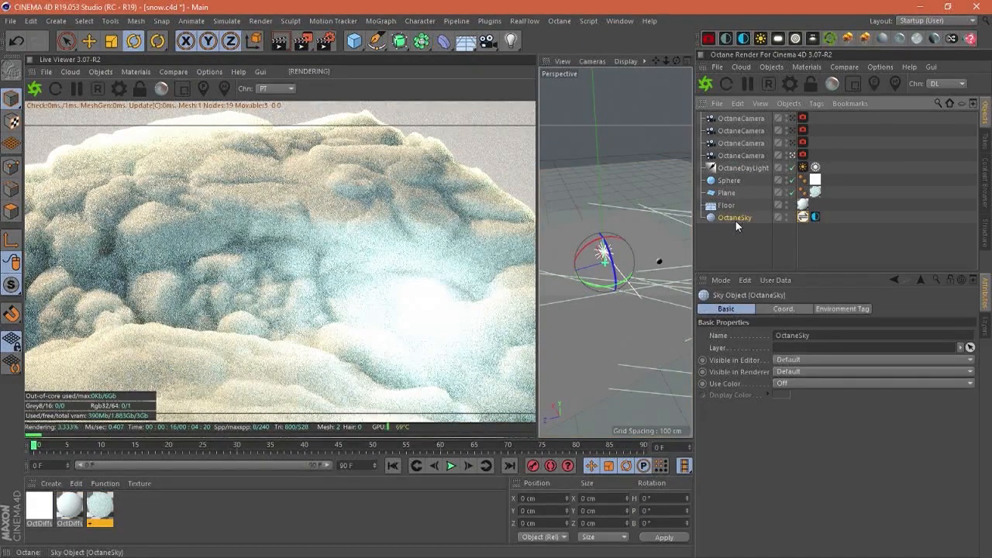
pyautogui.doubleClick(803, 217)
pyautogui.scroll(-2, 591, 206)
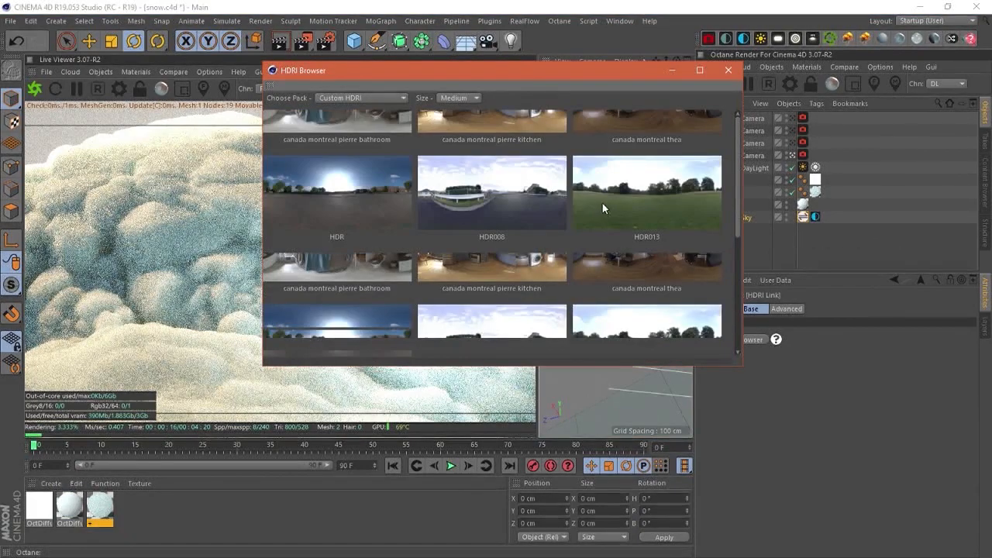
pyautogui.click(734, 69)
# - Start a new empty project and add a plane primitive to it
pyautogui.click(14, 22)
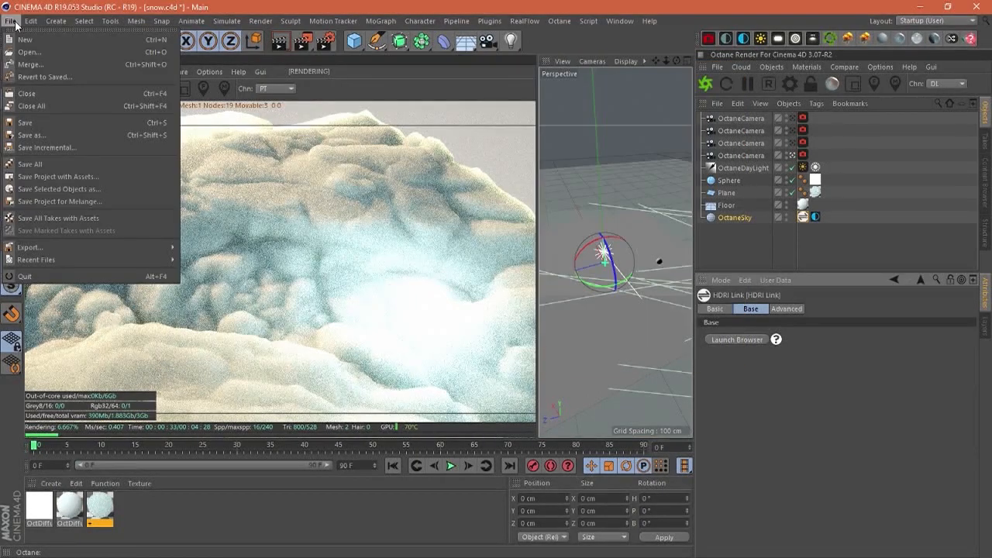
pyautogui.click(26, 39)
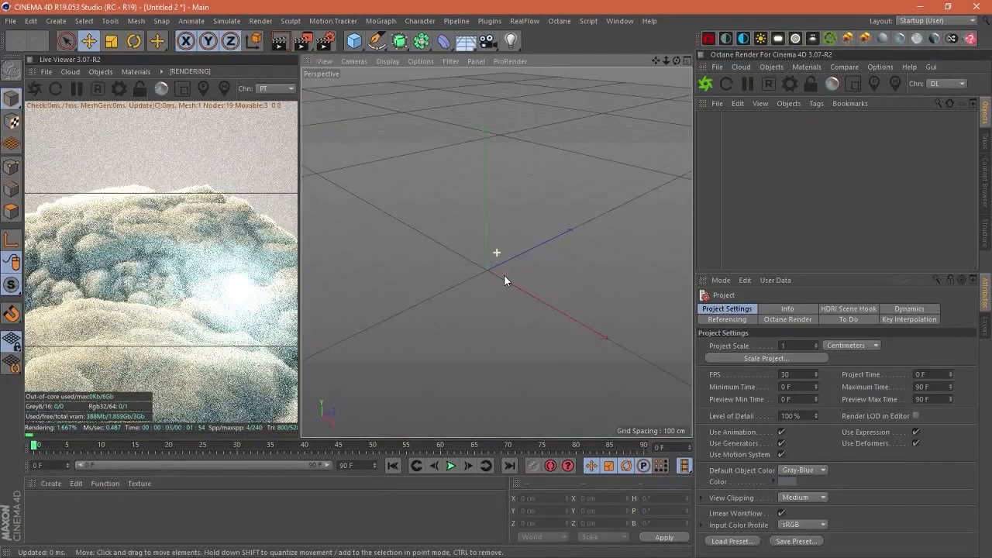
pyautogui.keyDown('alt'); pyautogui.moveTo(504, 275); pyautogui.dragTo(531, 255); pyautogui.keyUp('alt')
pyautogui.click(353, 40)
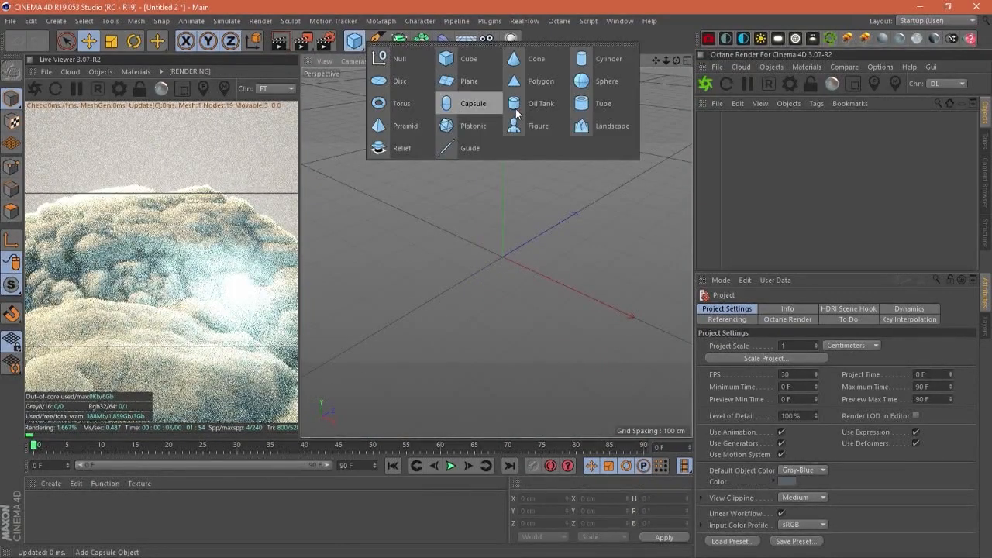
pyautogui.click(469, 81)
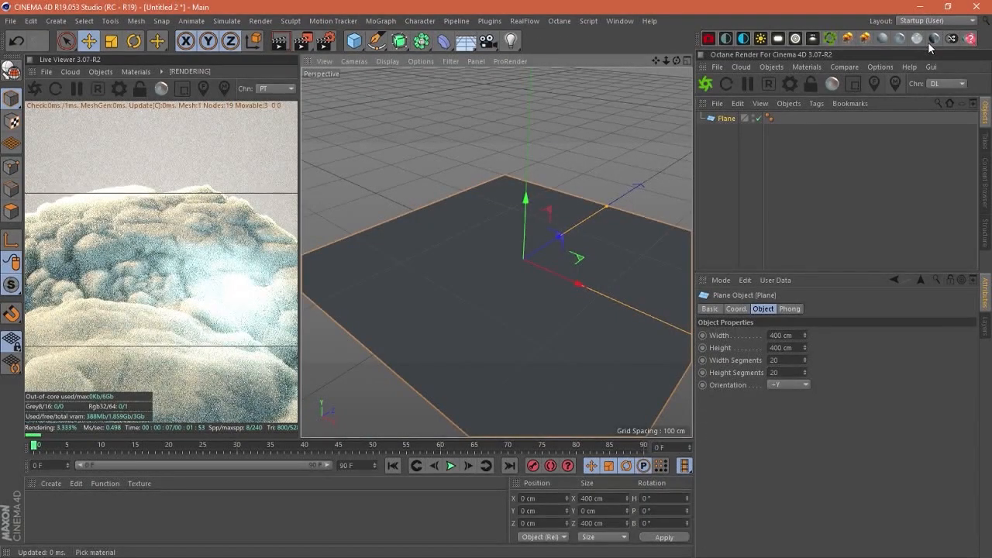
# - Create an Octane Specular material, bring it up in the node editor and assign it to the plane
pyautogui.click(929, 42)
pyautogui.click(277, 219)
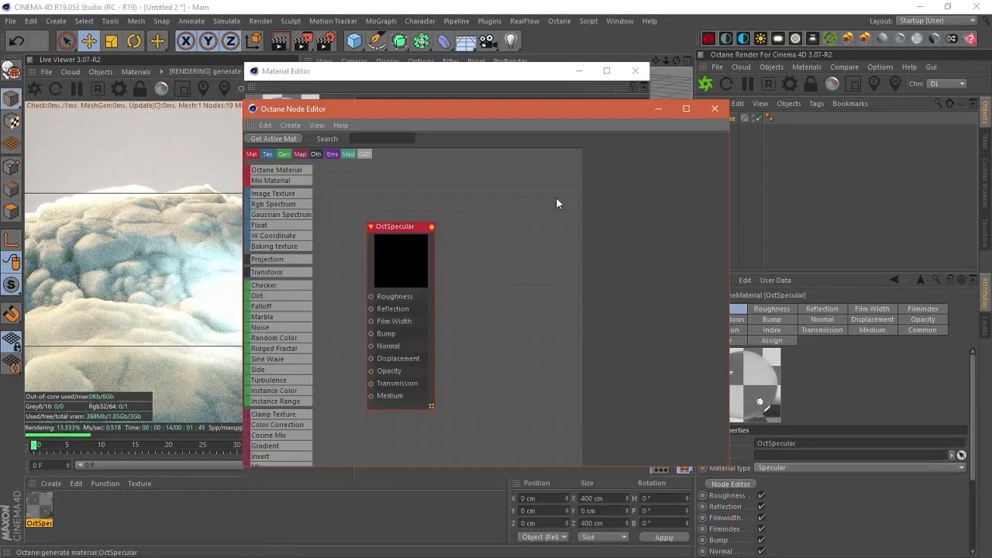
pyautogui.moveTo(459, 109); pyautogui.dragTo(445, 94)
pyautogui.scroll(-1, 383, 222)
pyautogui.moveTo(383, 222); pyautogui.dragTo(490, 209)
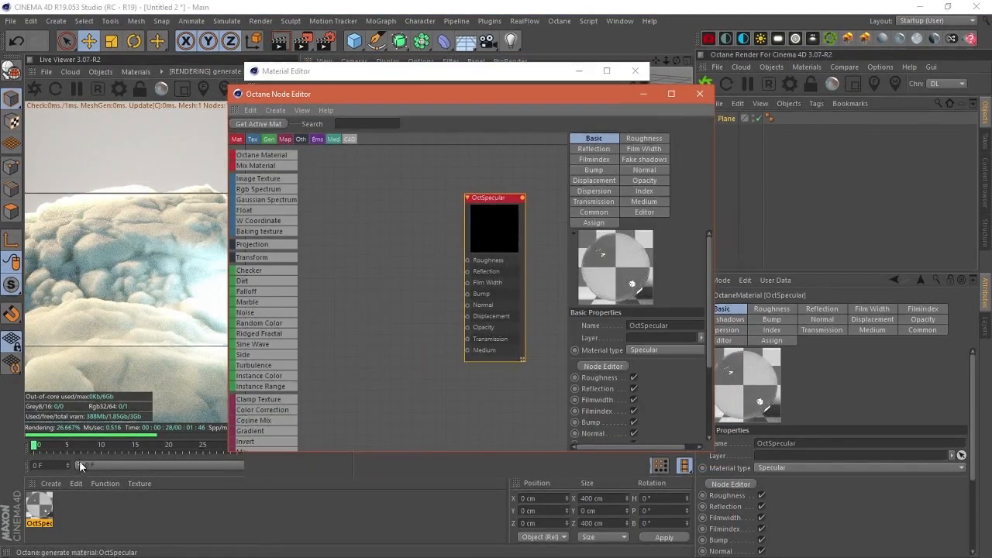
pyautogui.moveTo(39, 508); pyautogui.dragTo(723, 123)
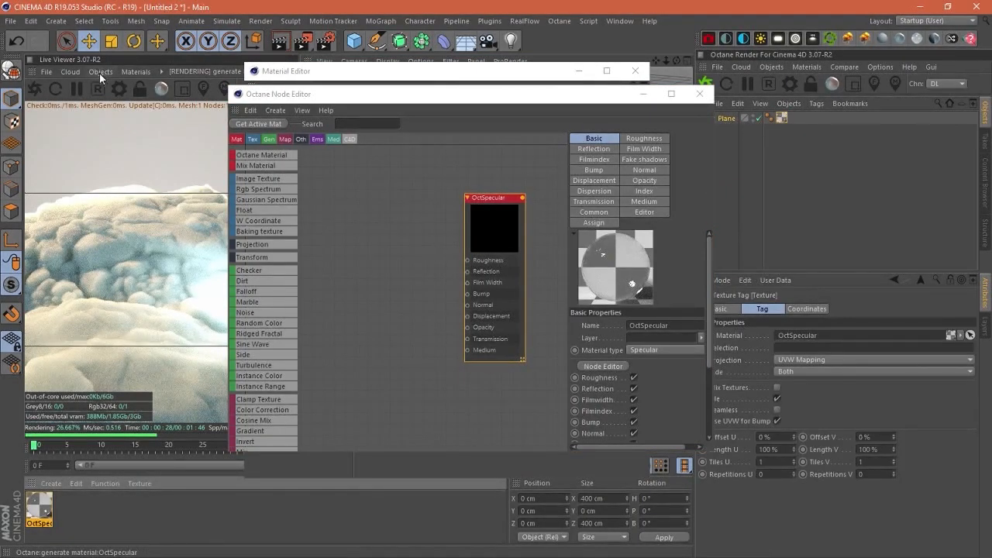
pyautogui.click(635, 70)
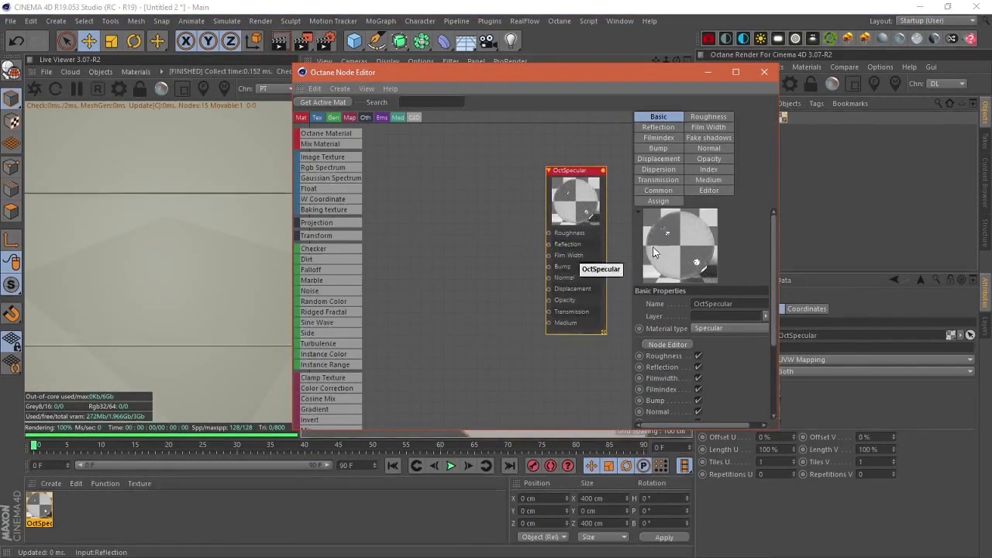
# - Look through the candidate displacement height maps in the Photos app, starting with rock_cave_stylized_height.png
pyautogui.hotkey('alt', 'Tab')
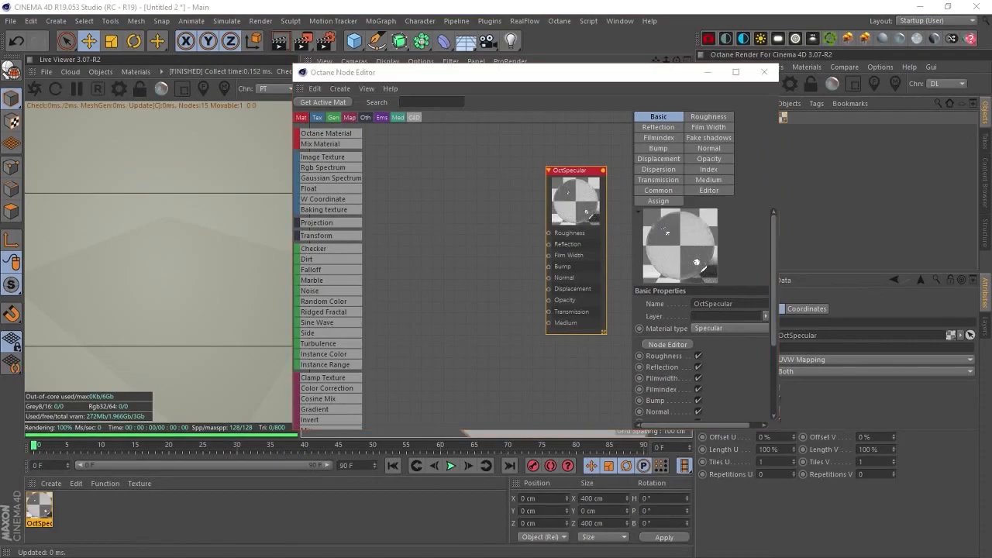
pyautogui.moveTo(493, 281); pyautogui.dragTo(720, 279)
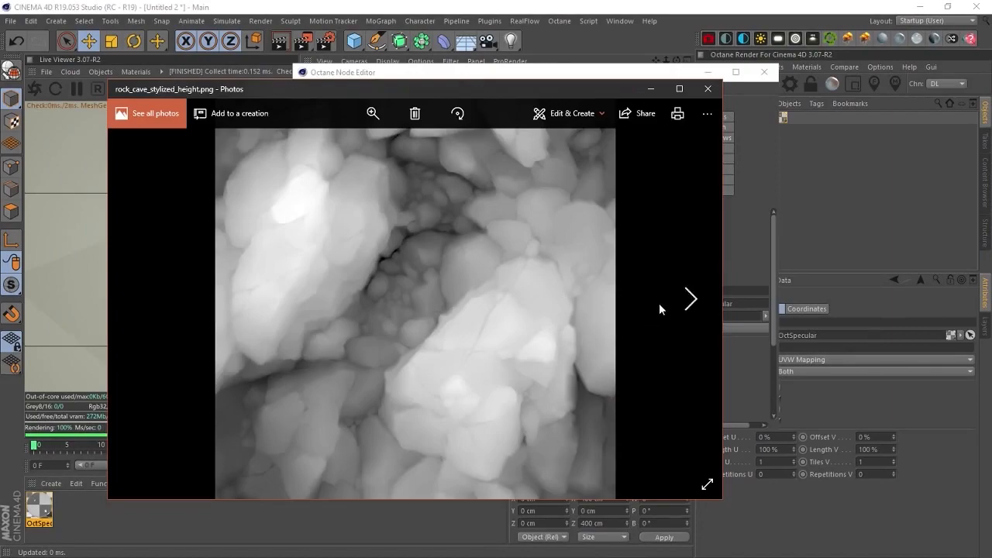
pyautogui.click(689, 300)
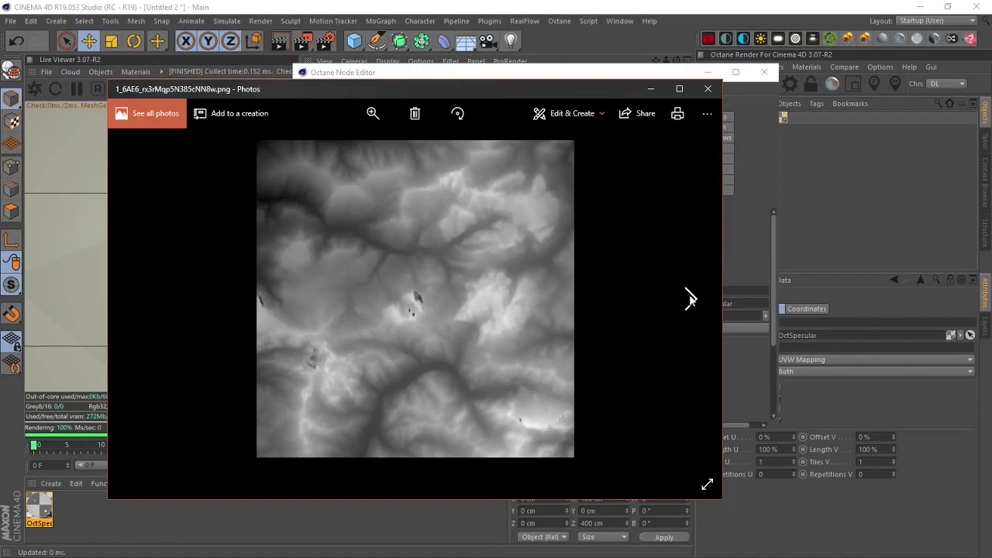
pyautogui.click(693, 298)
pyautogui.click(754, 98)
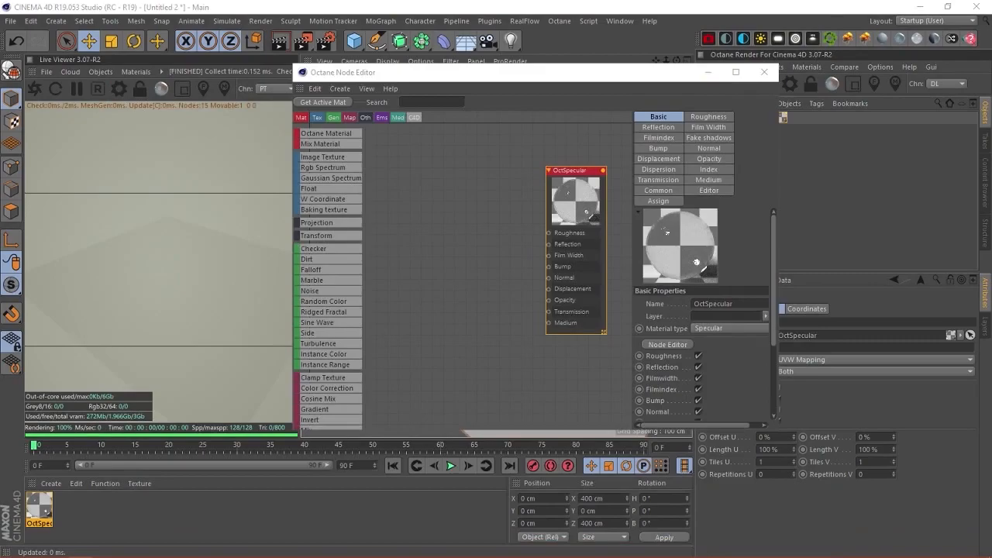
# - Load the rock_cave_stylized_height.png height map in an ImageTexture node and connect it through a Displacement node to the specular material's Displacement input
pyautogui.moveTo(323, 157); pyautogui.dragTo(423, 200)
pyautogui.moveTo(460, 228); pyautogui.dragTo(411, 233)
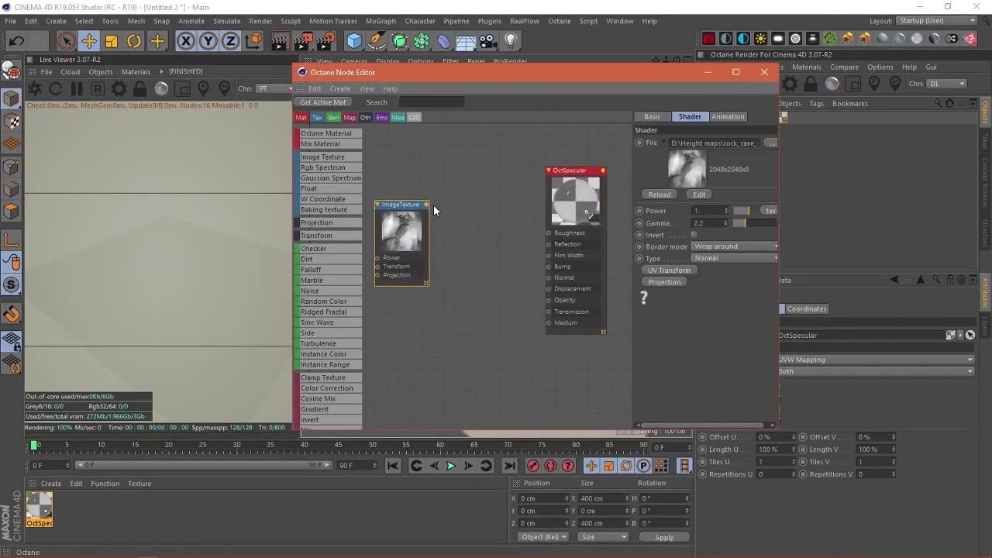
pyautogui.click(430, 106)
pyautogui.write('dis')
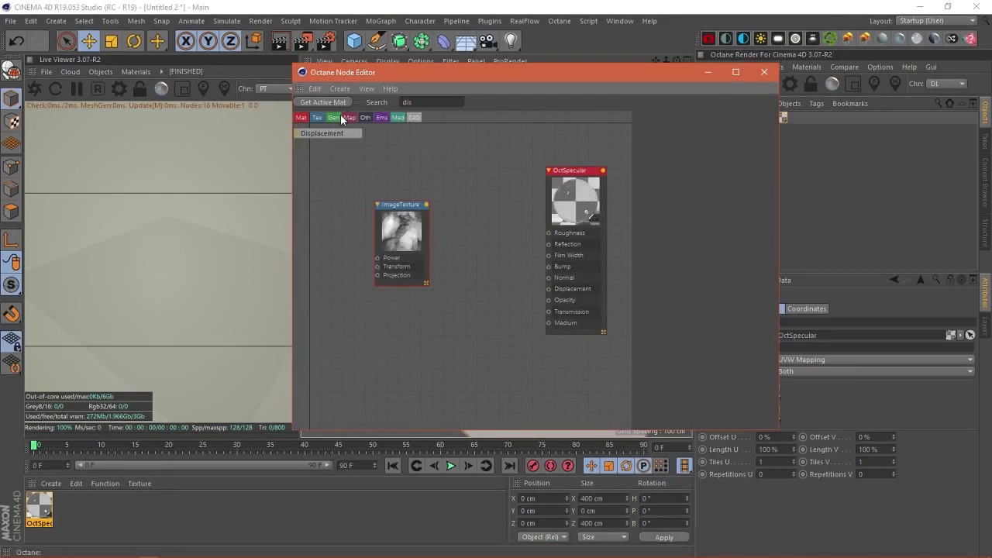
pyautogui.moveTo(341, 134); pyautogui.dragTo(549, 288)
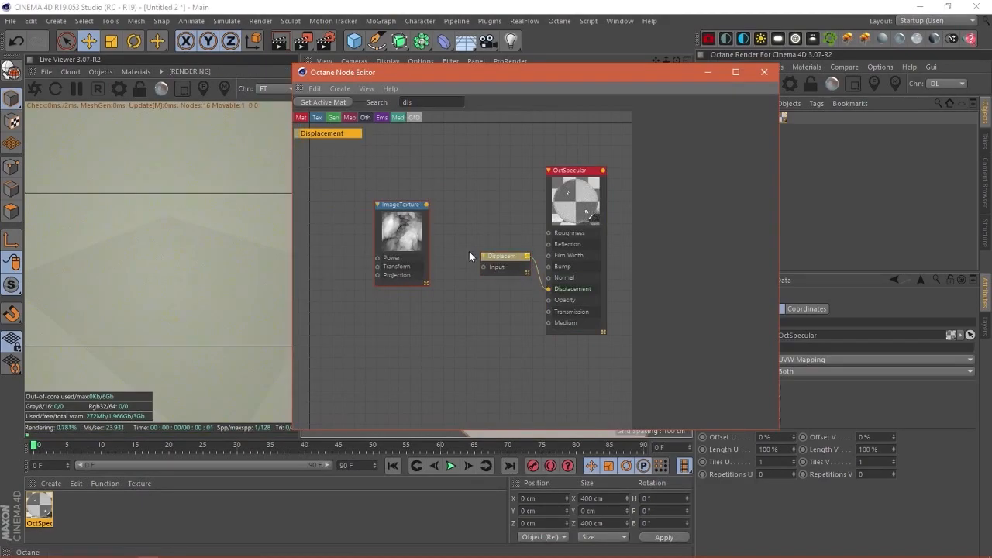
pyautogui.moveTo(484, 267); pyautogui.dragTo(426, 205)
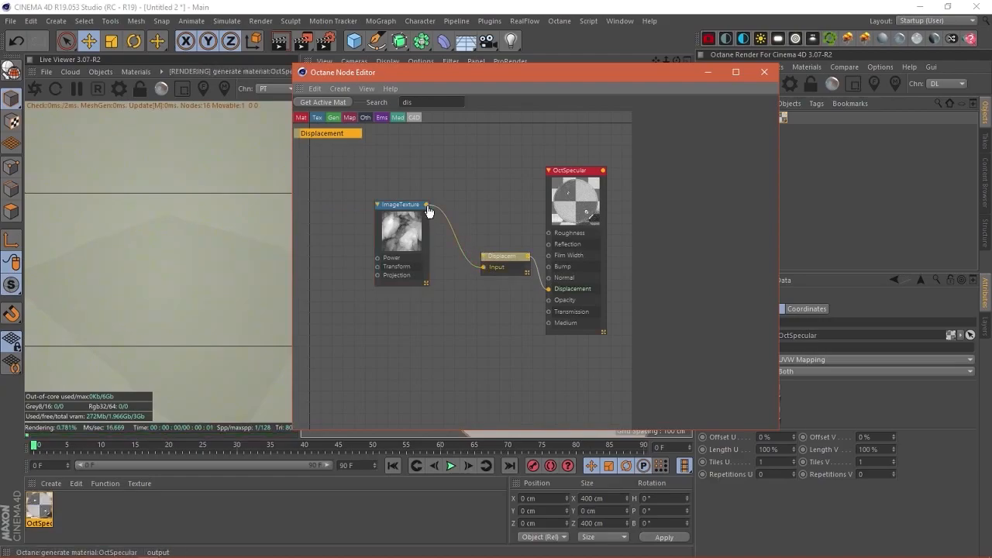
pyautogui.moveTo(502, 260); pyautogui.dragTo(476, 246)
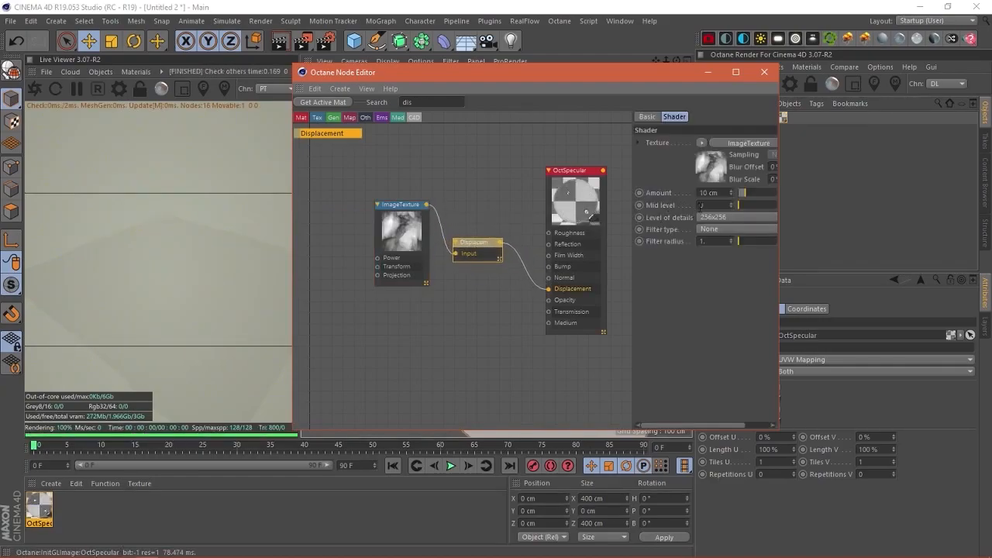
# - Set the Displacement node's amount to 50 cm
pyautogui.moveTo(710, 193); pyautogui.dragTo(644, 195)
pyautogui.write('50')
pyautogui.press('Return')
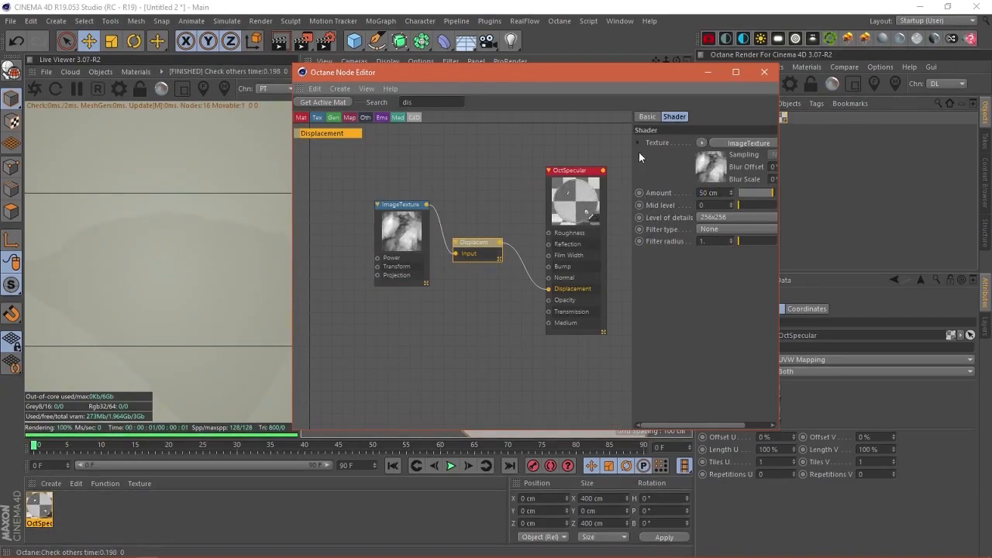
# - Add an Octane daylight to the scene, select it and clear the node editor out of the way
pyautogui.moveTo(612, 77); pyautogui.dragTo(615, 172)
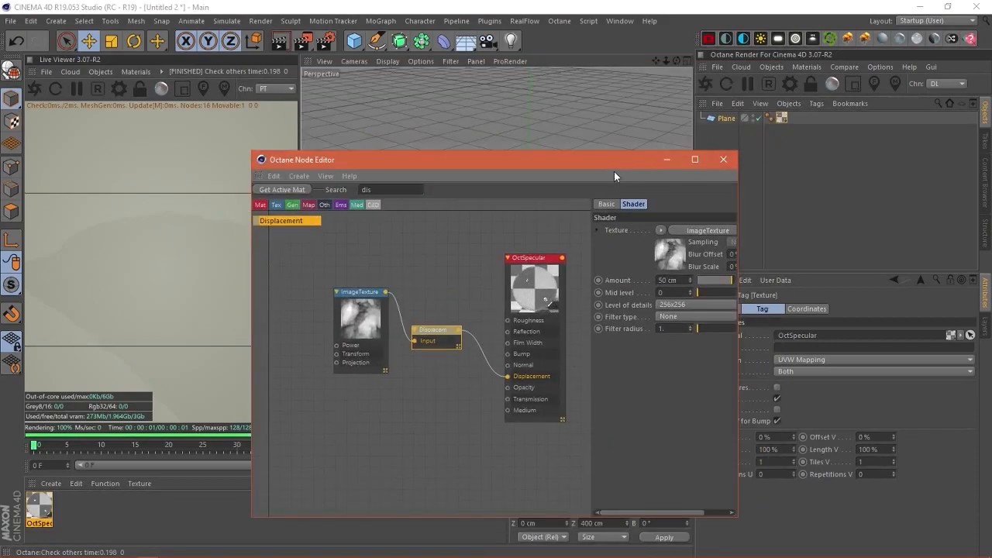
pyautogui.moveTo(536, 161); pyautogui.dragTo(455, 191)
pyautogui.click(762, 41)
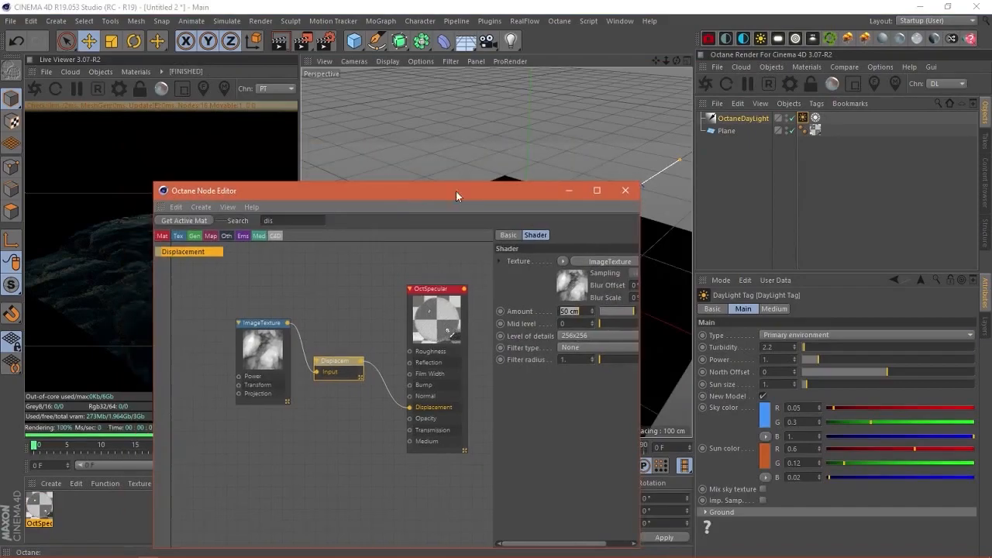
pyautogui.click(738, 118)
pyautogui.click(568, 192)
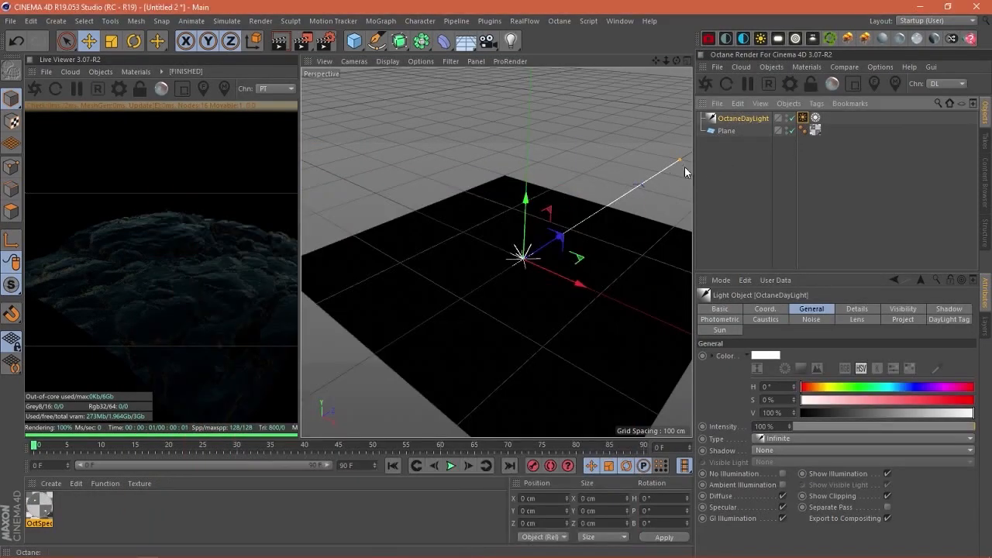
# - Rotate the daylight to a heading of about -138° and a pitch of about -16°
pyautogui.click(158, 40)
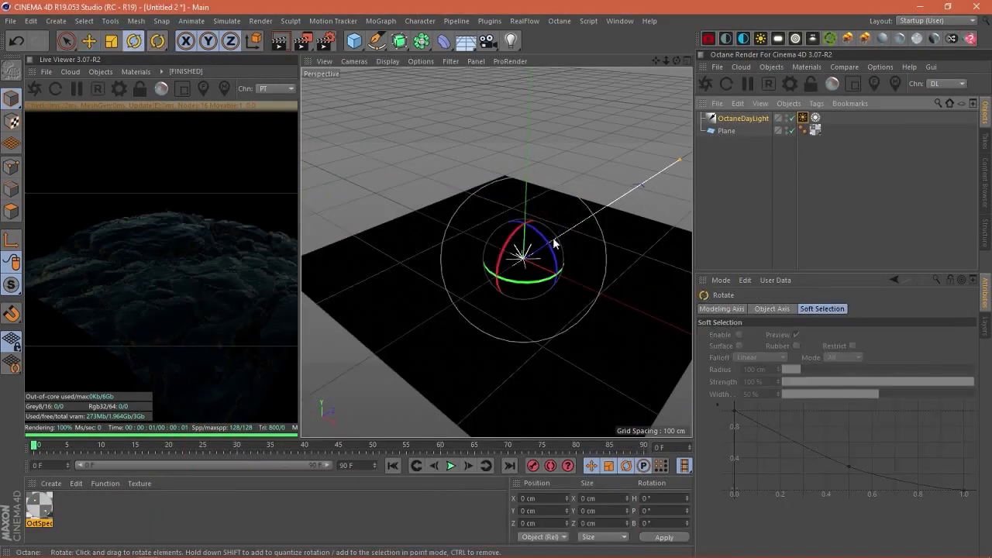
pyautogui.moveTo(541, 288); pyautogui.dragTo(328, 195)
pyautogui.moveTo(525, 234); pyautogui.dragTo(482, 249)
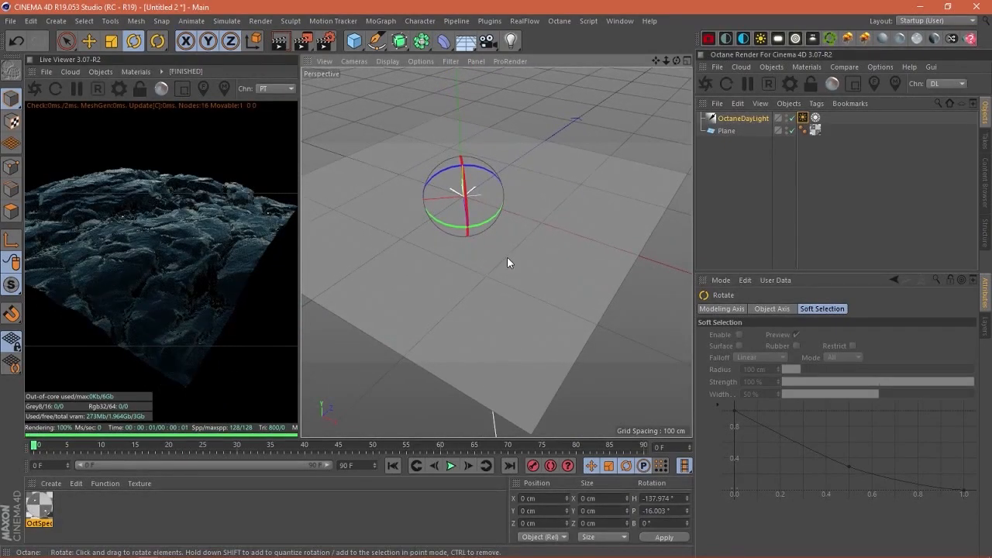
# - Add a Floor object to the scene and bring the Octane node editor back up beside the Live Viewer
pyautogui.click(466, 40)
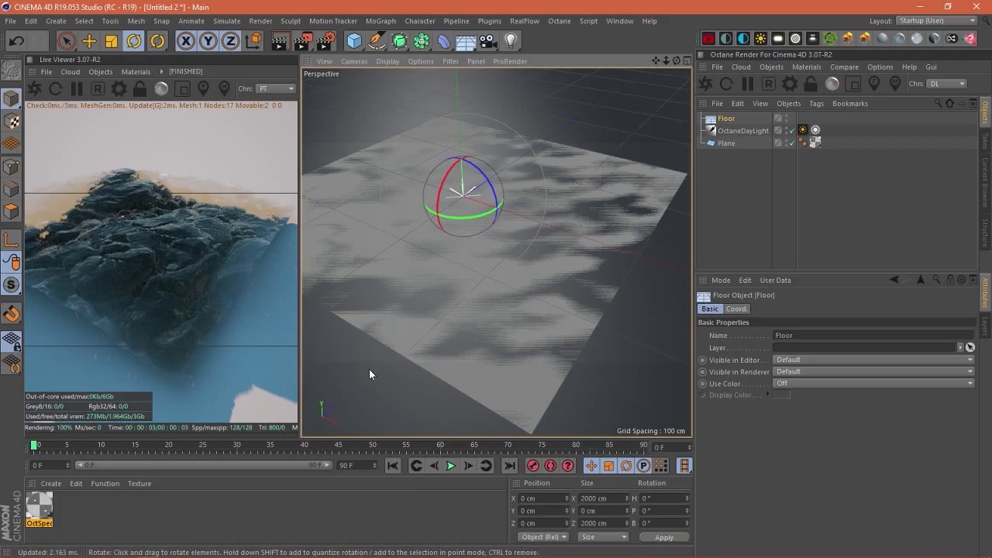
pyautogui.moveTo(107, 556)
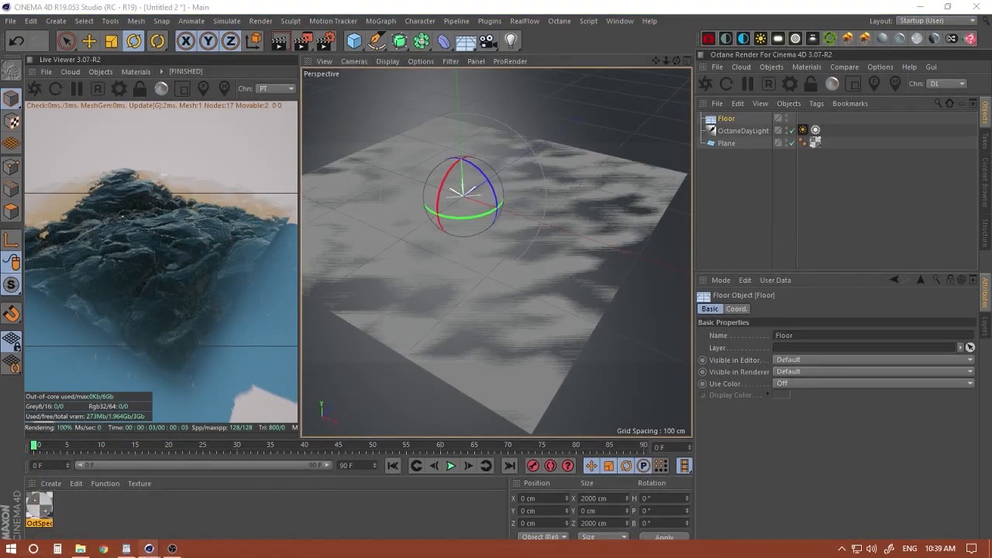
pyautogui.moveTo(152, 553)
pyautogui.click(199, 499)
pyautogui.moveTo(416, 194); pyautogui.dragTo(629, 97)
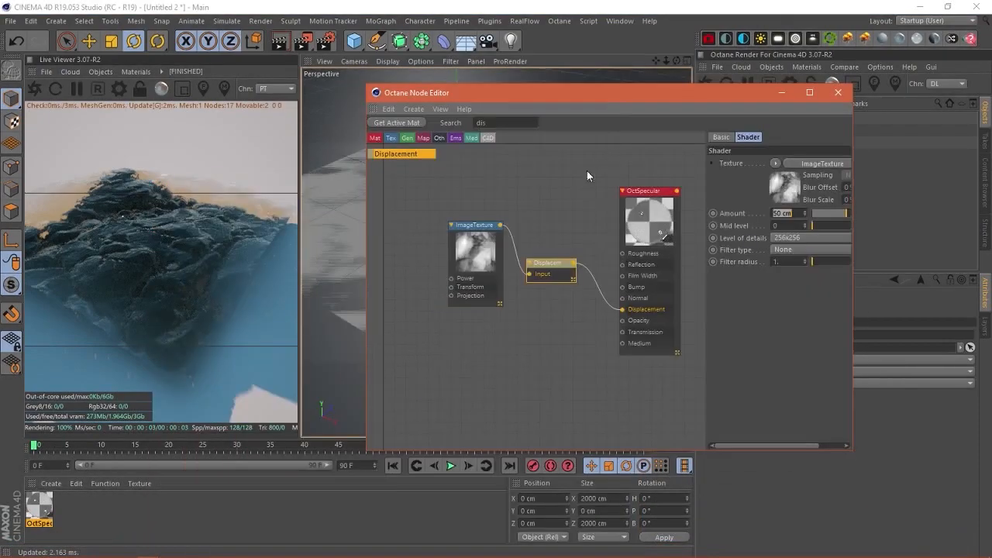
# - Enable fake shadows on the OctSpecular material
pyautogui.click(654, 203)
pyautogui.click(782, 158)
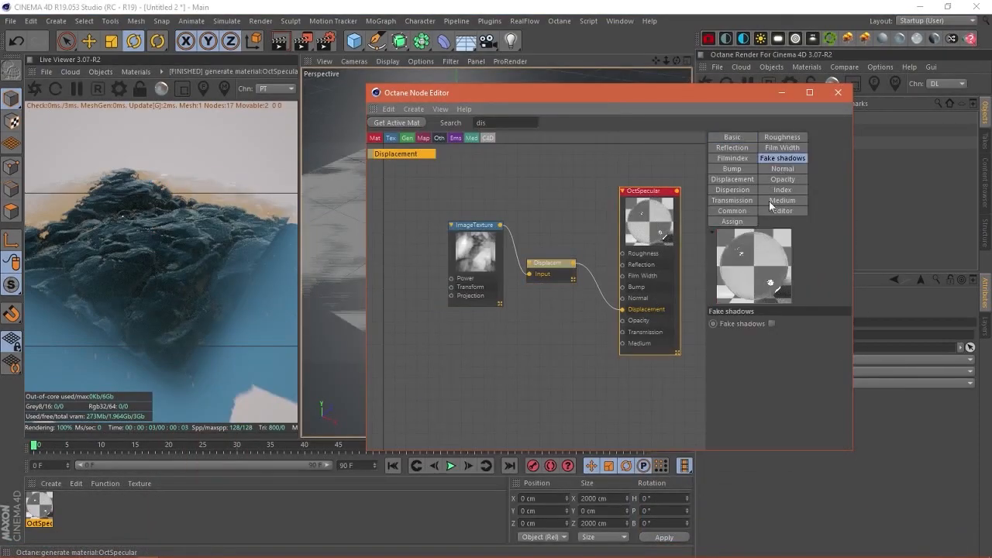
pyautogui.click(772, 324)
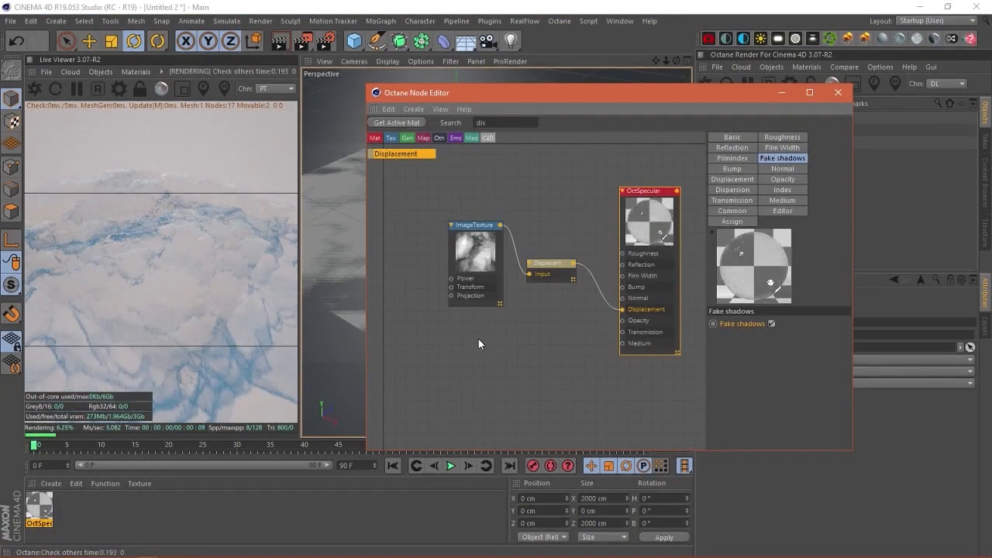
# - Add a Scattering Medium node and connect it to the specular material's Medium input
pyautogui.click(475, 299)
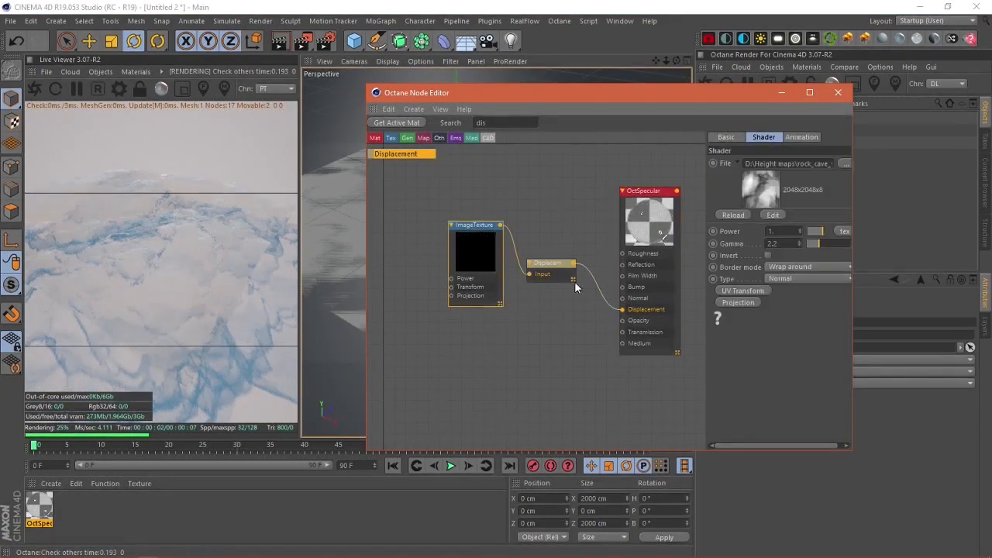
pyautogui.moveTo(656, 222); pyautogui.dragTo(657, 248)
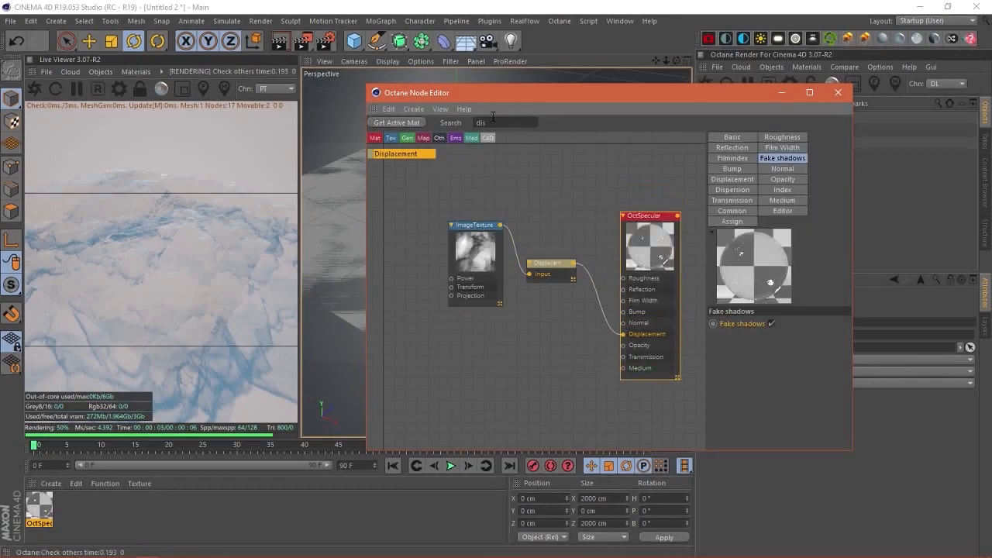
pyautogui.write('su')
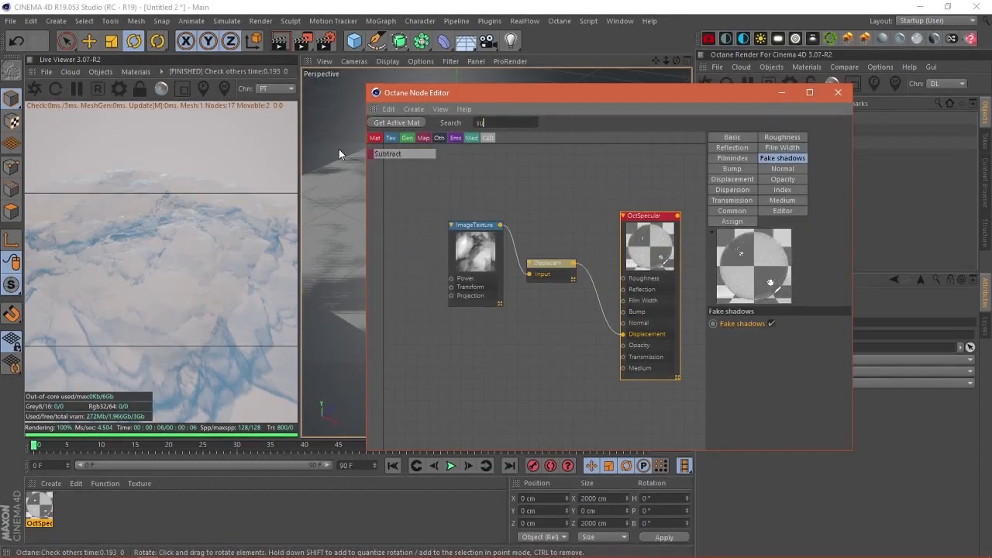
pyautogui.press('BackSpace')
pyautogui.write('ca')
pyautogui.moveTo(404, 153); pyautogui.dragTo(623, 368)
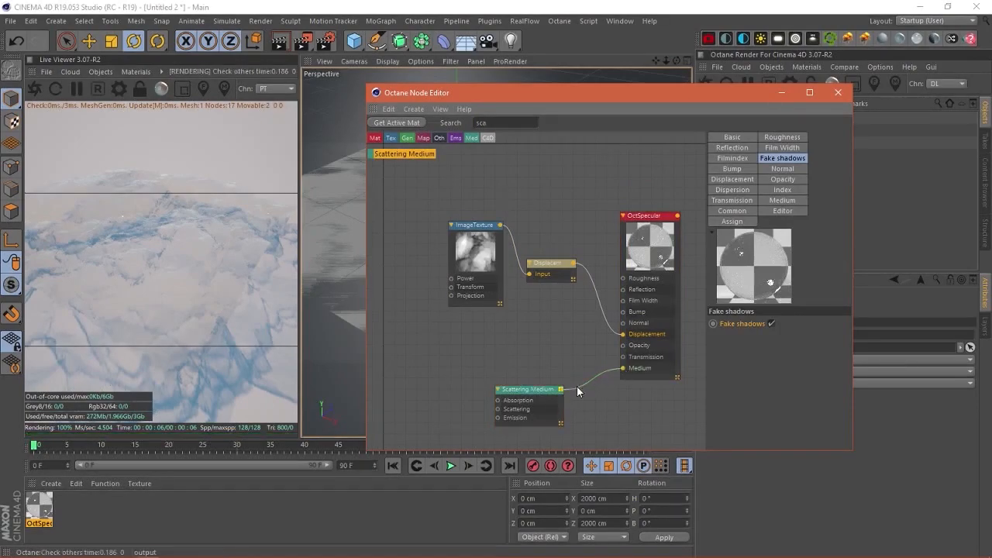
pyautogui.moveTo(530, 407); pyautogui.dragTo(559, 394)
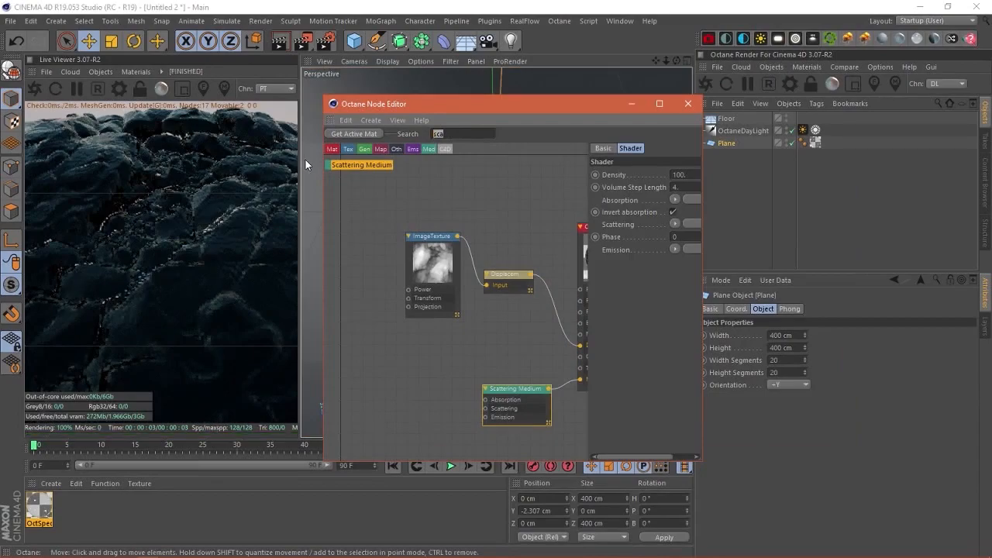
# - Add two RGB Spectrum nodes and connect them to the Scattering Medium's Absorption and Scattering inputs
pyautogui.write('rgb')
pyautogui.moveTo(346, 165); pyautogui.dragTo(486, 409)
pyautogui.moveTo(435, 385); pyautogui.dragTo(485, 401)
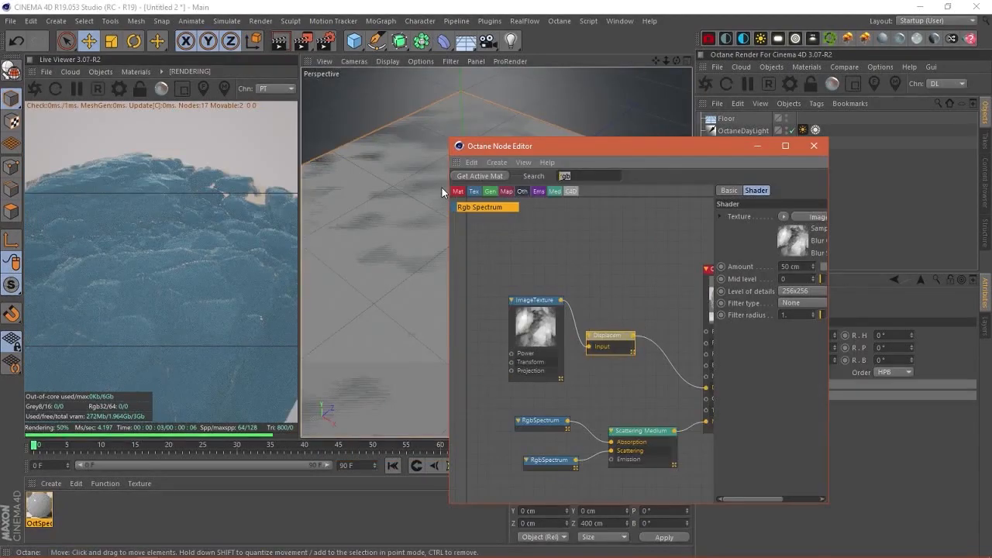
# - Add an Octane Noise node and connect it to the specular material's Bump input
pyautogui.press('BackSpace')
pyautogui.write('e')
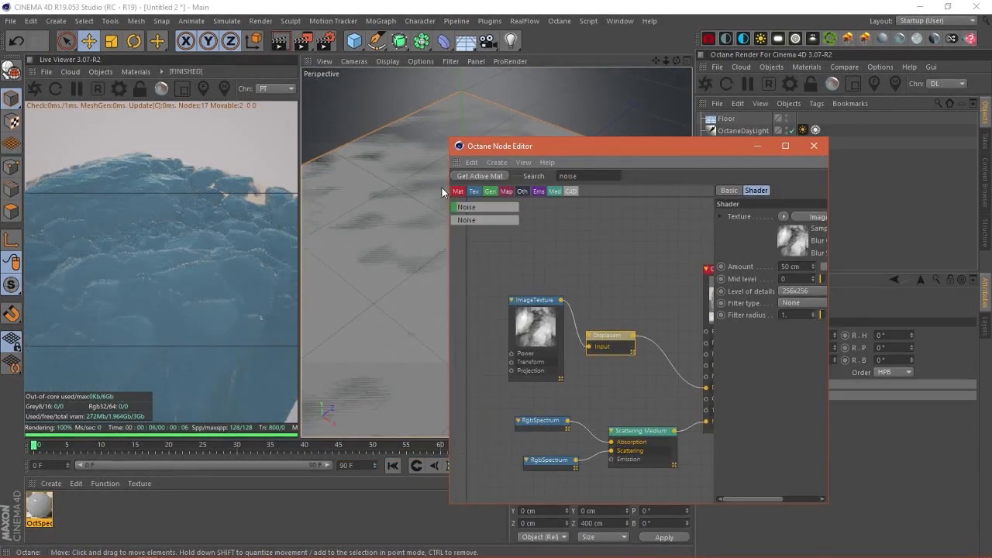
pyautogui.moveTo(470, 208); pyautogui.dragTo(579, 230)
pyautogui.moveTo(648, 258); pyautogui.dragTo(542, 257, button='middle')
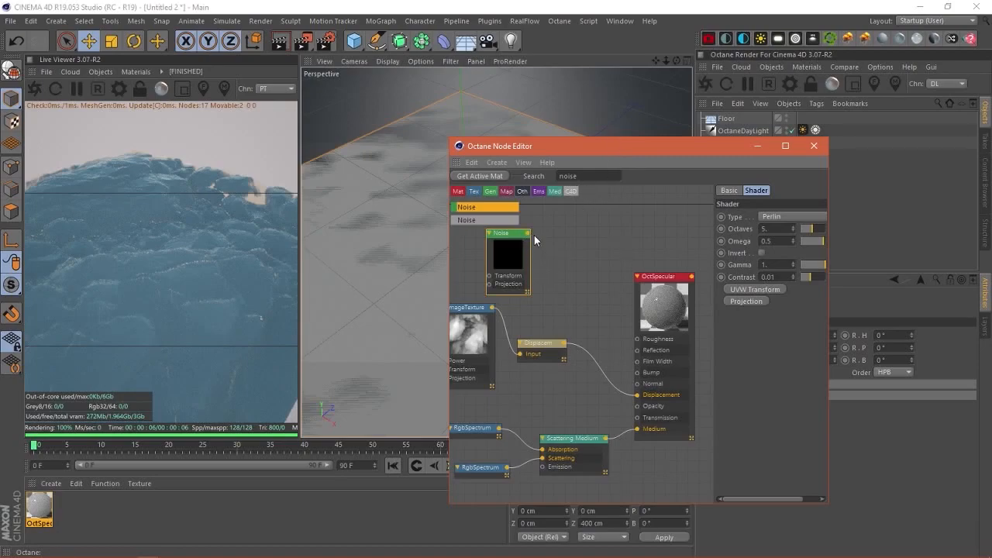
pyautogui.moveTo(528, 234); pyautogui.dragTo(638, 375)
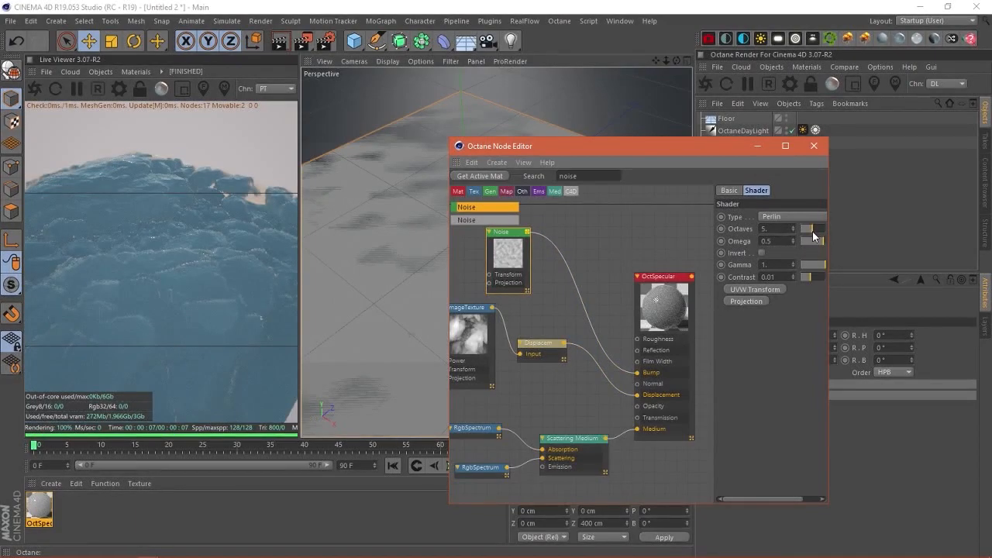
# - Set the Noise node's octaves to 10, omega to 0.6 and contrast to 9
pyautogui.moveTo(813, 232); pyautogui.dragTo(830, 231)
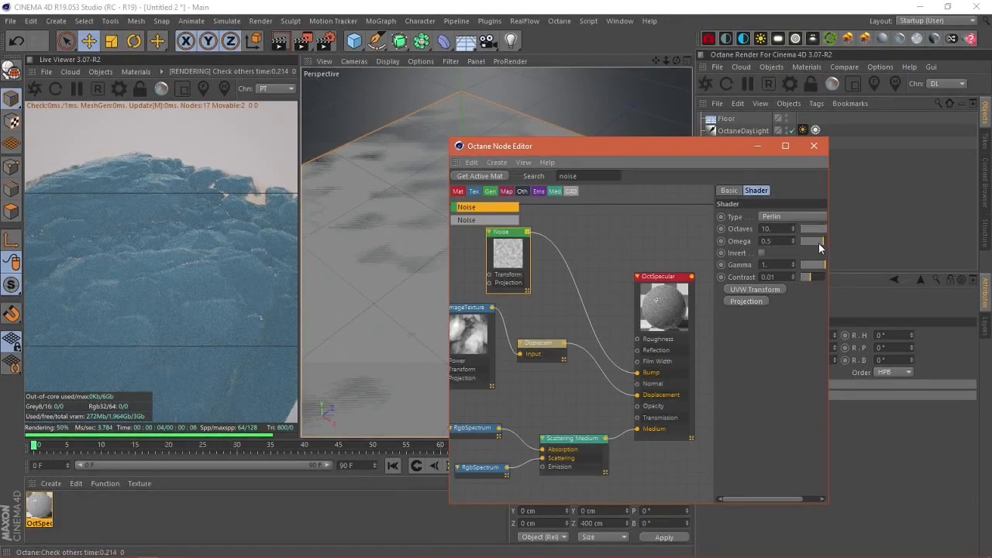
pyautogui.click(794, 238)
pyautogui.moveTo(780, 241); pyautogui.dragTo(630, 233)
pyautogui.write('.6')
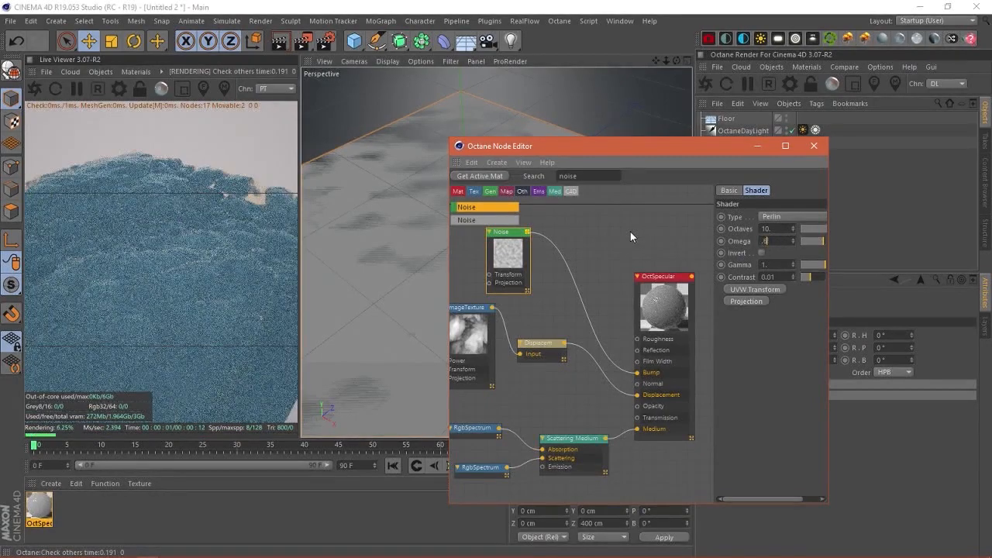
pyautogui.press('Tab')
pyautogui.press('Tab')
pyautogui.write('9')
pyautogui.press('Return')
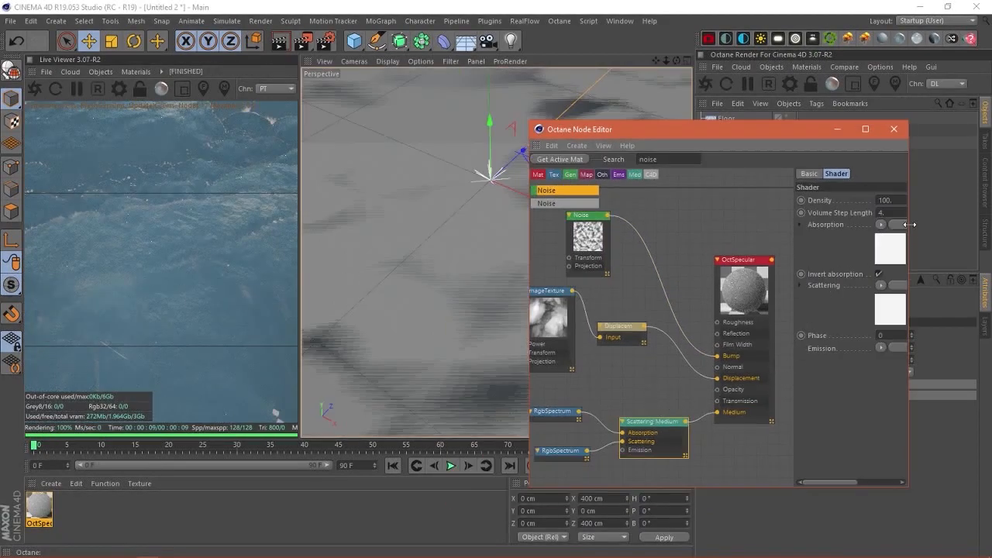
# - Widen the node editor's parameter area and set the Scattering Medium's density to 20
pyautogui.moveTo(913, 224); pyautogui.dragTo(952, 224)
pyautogui.moveTo(825, 250); pyautogui.dragTo(760, 249)
pyautogui.click(862, 200)
pyautogui.write('20')
pyautogui.press('Return')
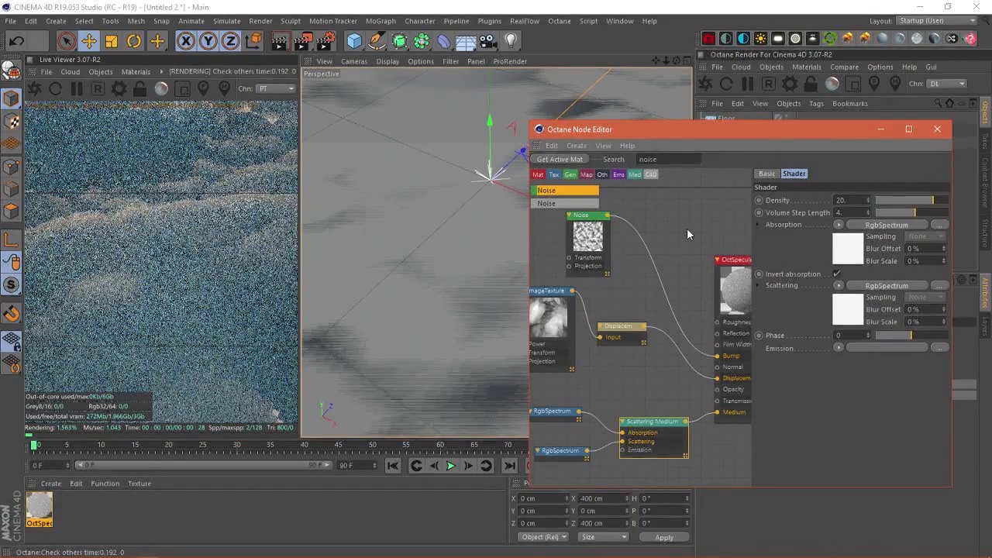
# - Enlarge the Live Viewer and set the Scattering Medium's density to 35
pyautogui.moveTo(300, 183); pyautogui.dragTo(446, 249)
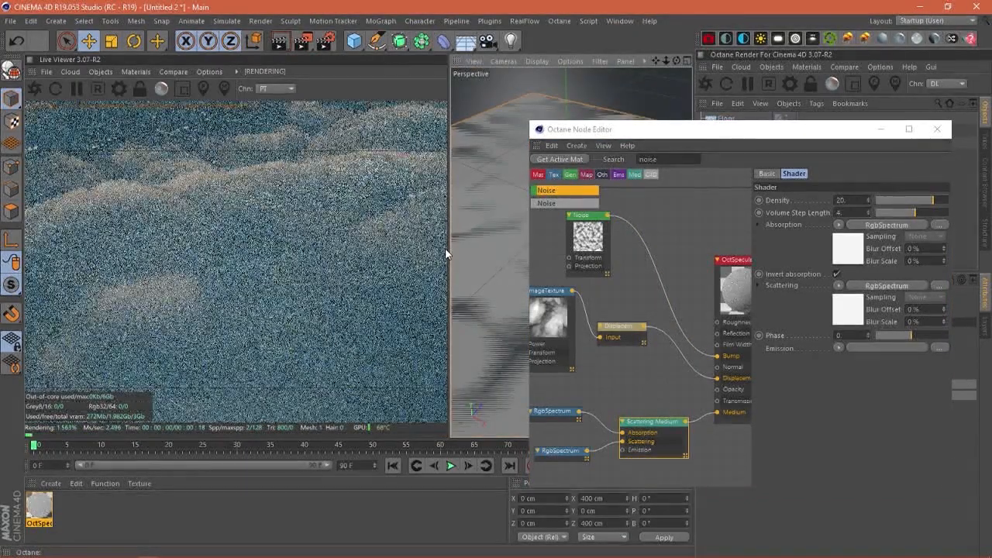
pyautogui.keyDown('alt'); pyautogui.moveTo(495, 225); pyautogui.dragTo(496, 285); pyautogui.keyUp('alt')
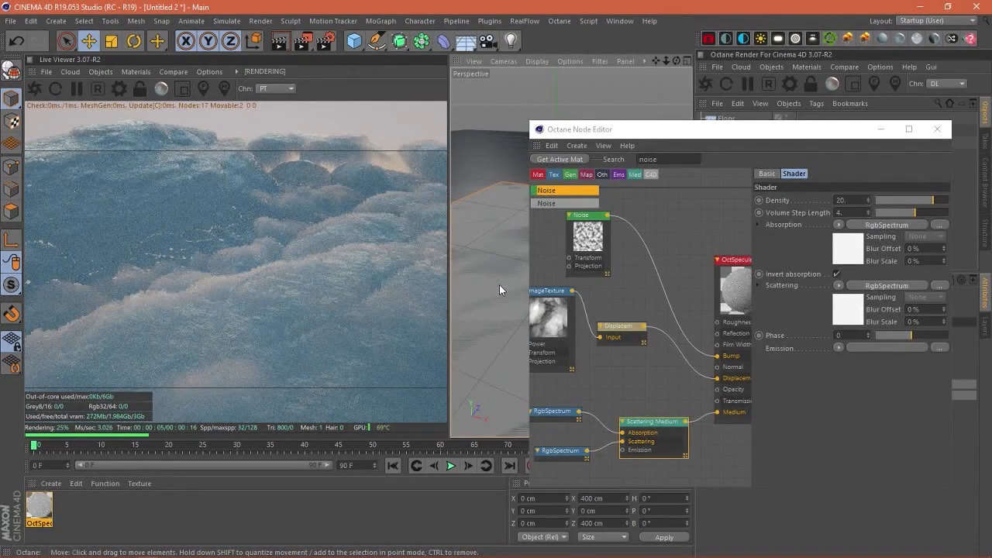
pyautogui.moveTo(852, 201); pyautogui.dragTo(667, 238)
pyautogui.write('35')
pyautogui.press('Return')
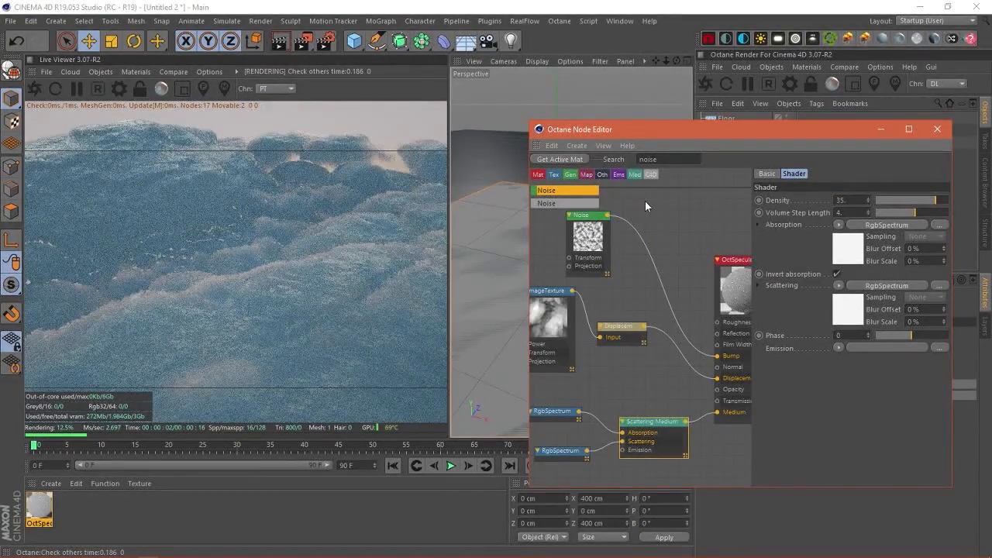
# - Add a Transform node and connect it to the Noise node's Transform input
pyautogui.moveTo(666, 159); pyautogui.dragTo(594, 189)
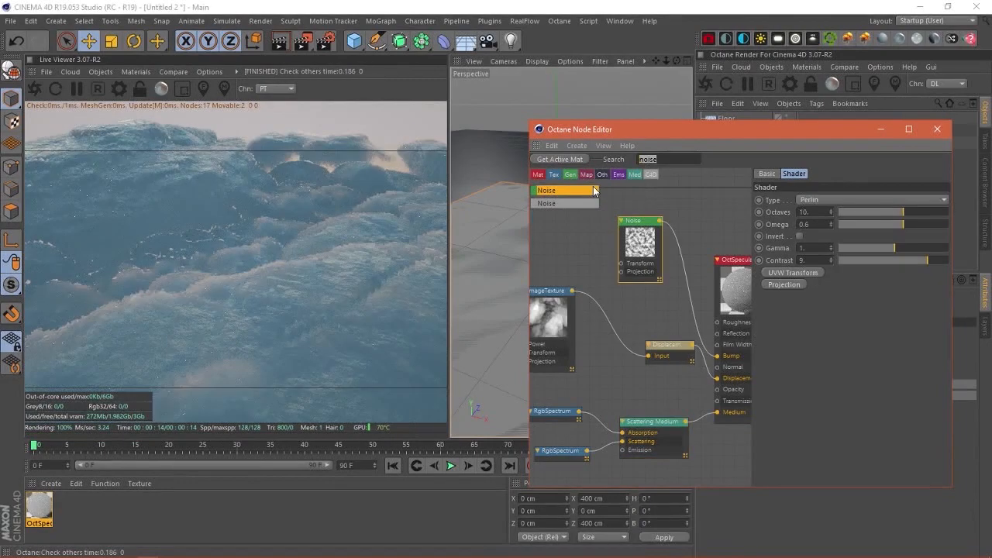
pyautogui.write('tr')
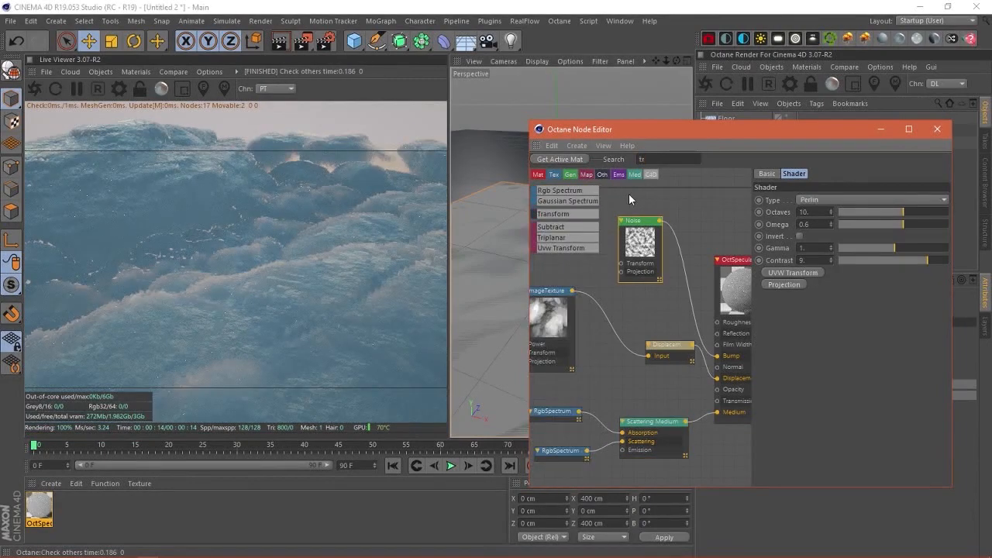
pyautogui.write('ans')
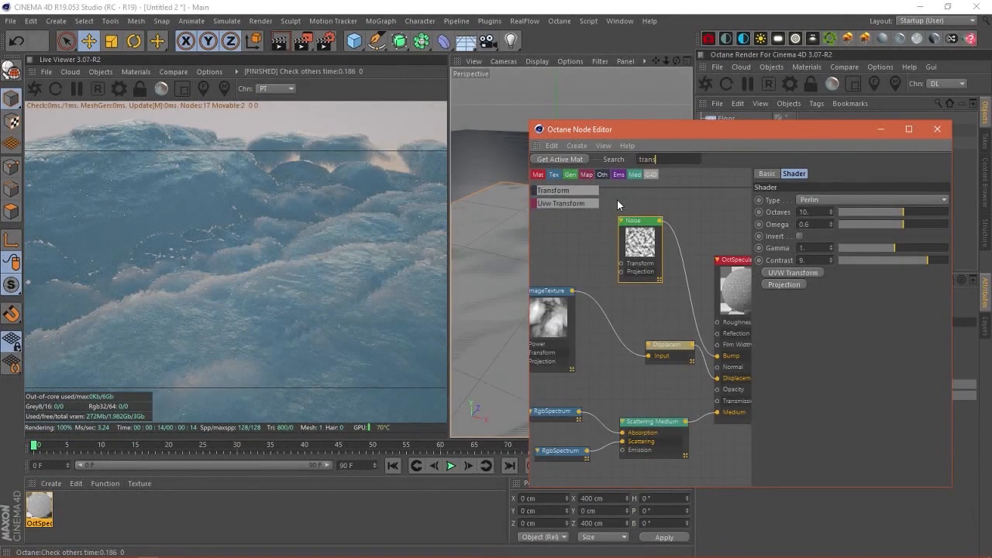
pyautogui.moveTo(545, 192); pyautogui.dragTo(580, 262)
# - Set the Transform node's X scale to 0.05 with the aspect ratio locked
pyautogui.doubleClick(802, 300)
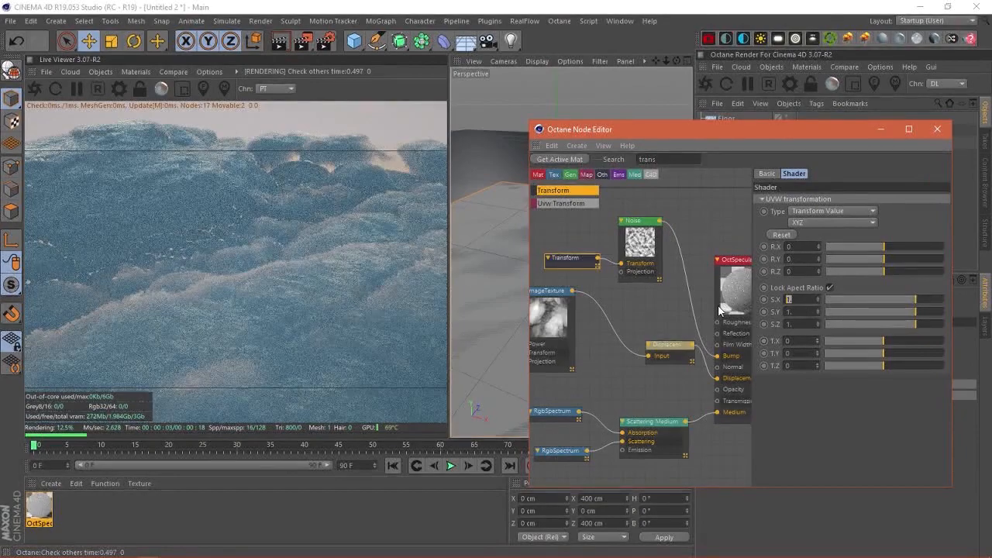
pyautogui.press('BackSpace')
pyautogui.write('.05')
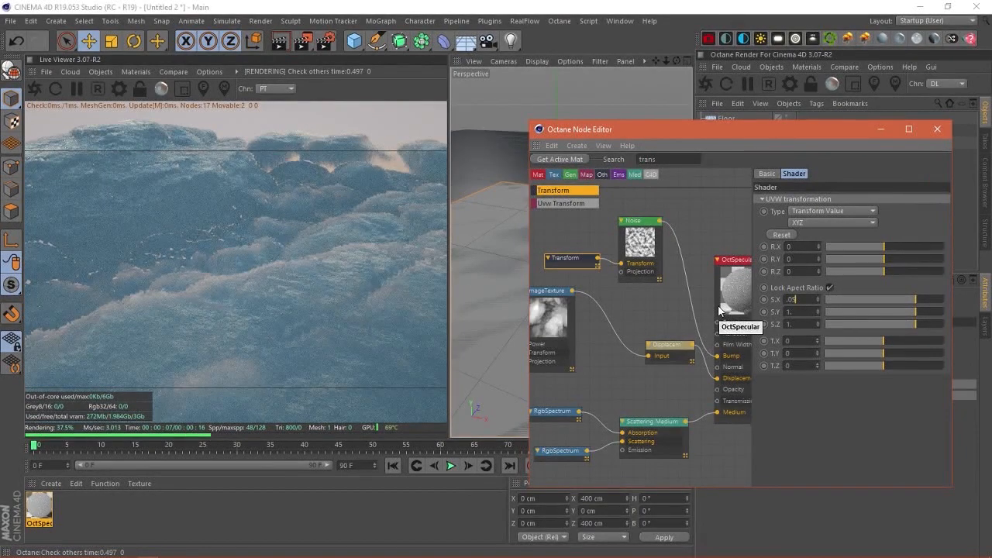
pyautogui.press('Return')
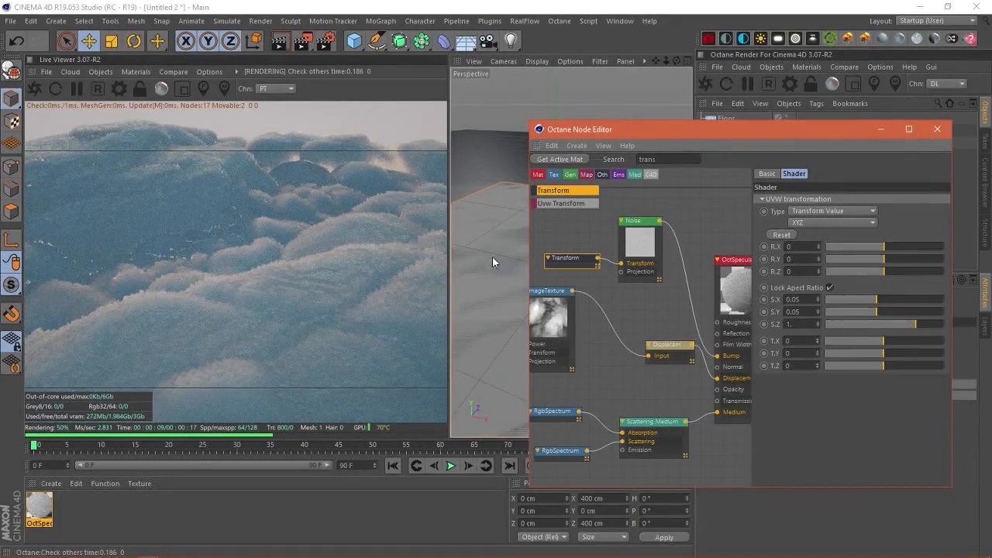
# - Tidy the ImageTexture and Displacement nodes and set the displacement's level of detail to 2048x2048
pyautogui.click(542, 313)
pyautogui.moveTo(543, 299); pyautogui.dragTo(575, 301)
pyautogui.moveTo(681, 345); pyautogui.dragTo(648, 334)
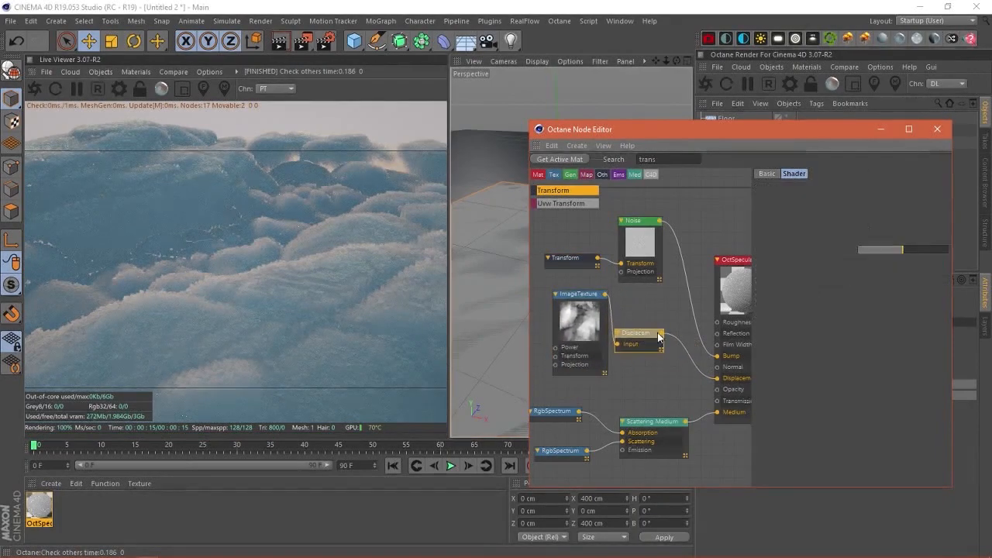
pyautogui.click(857, 274)
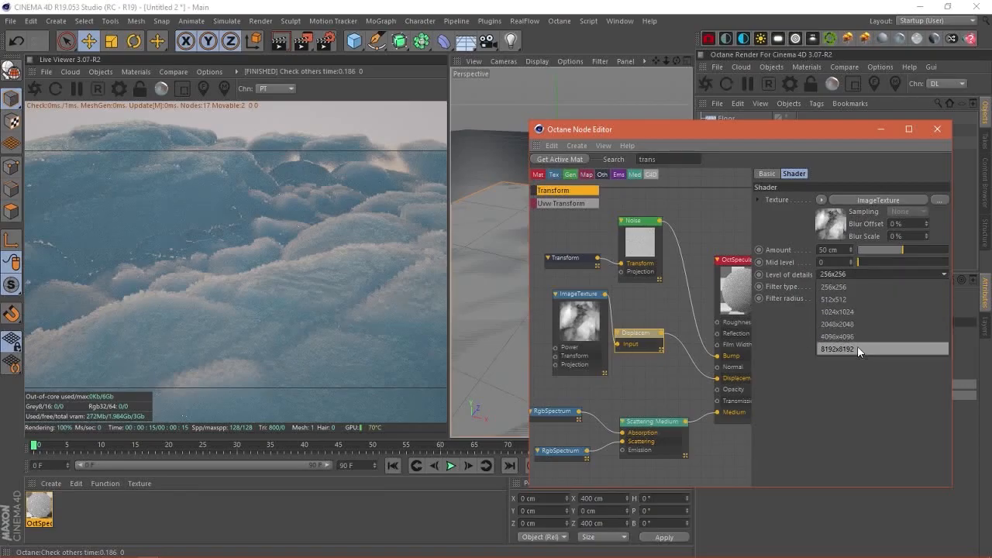
pyautogui.click(856, 326)
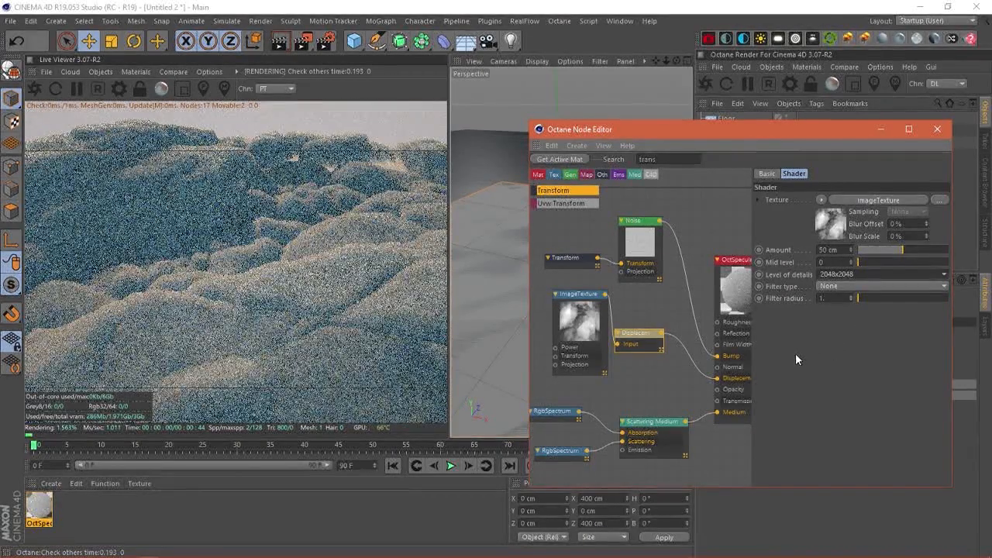
pyautogui.moveTo(574, 301); pyautogui.dragTo(563, 302)
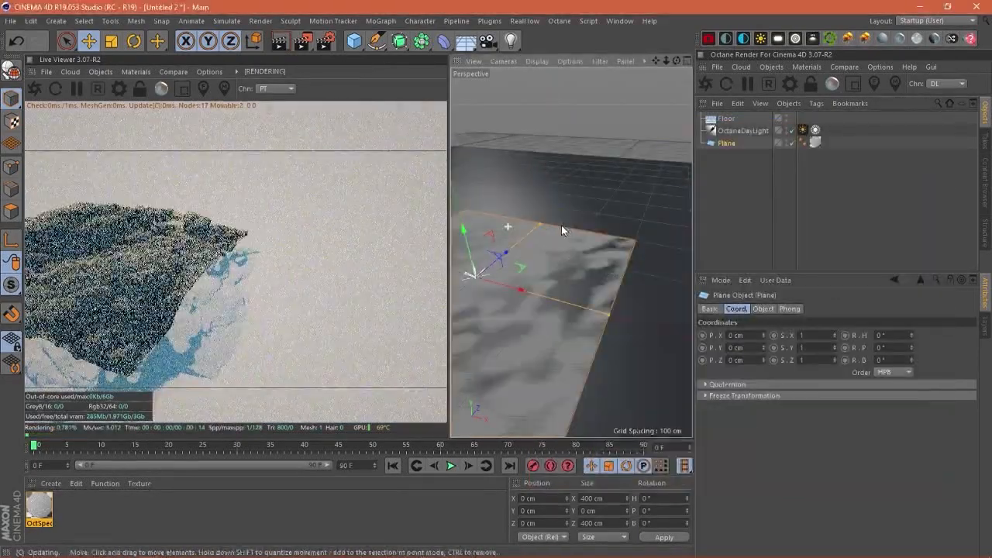
# - Add an Octane HDRI sky environment to the scene and attach an HDRI Link tag to it
pyautogui.keyDown('alt'); pyautogui.moveTo(561, 225); pyautogui.dragTo(616, 241); pyautogui.keyUp('alt')
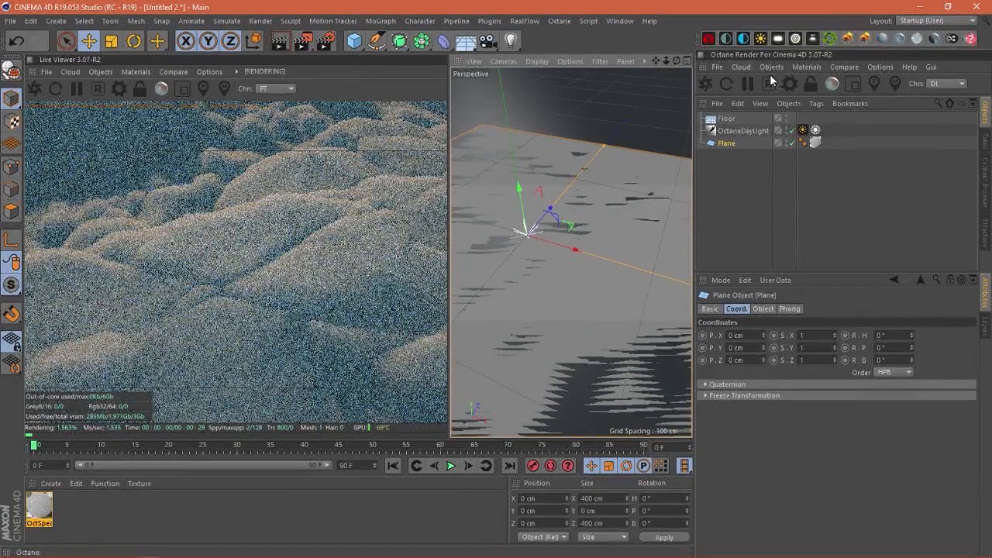
pyautogui.click(743, 38)
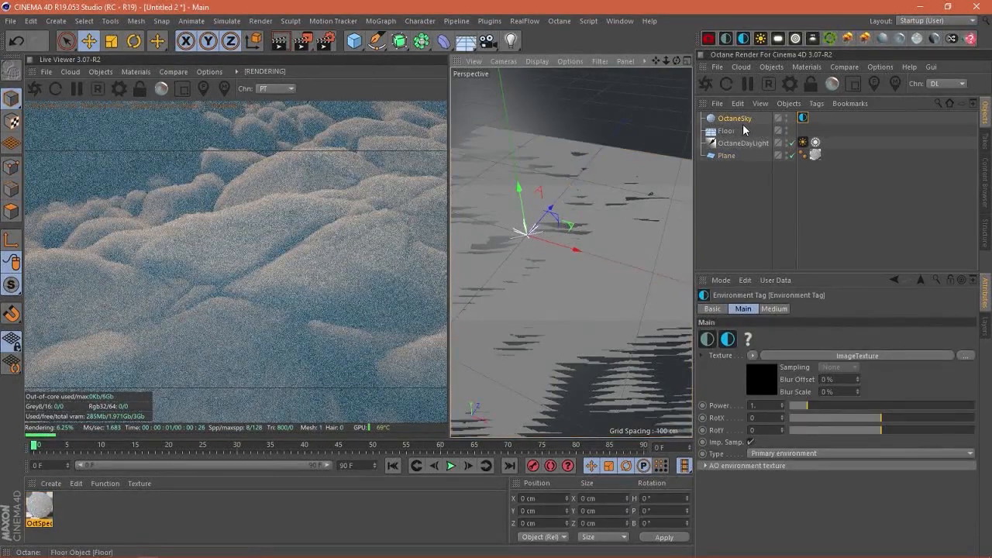
pyautogui.rightClick(741, 124)
pyautogui.click(760, 195)
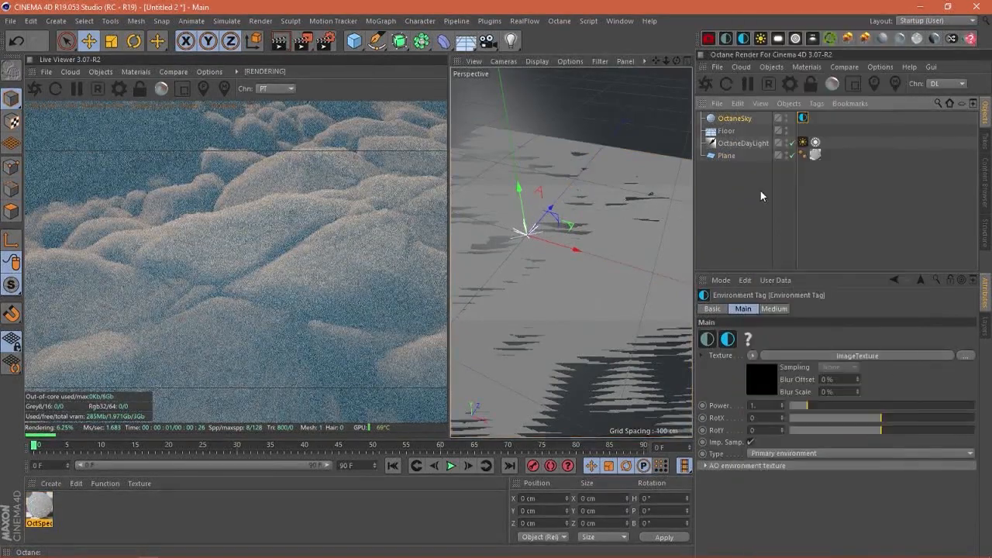
pyautogui.doubleClick(815, 119)
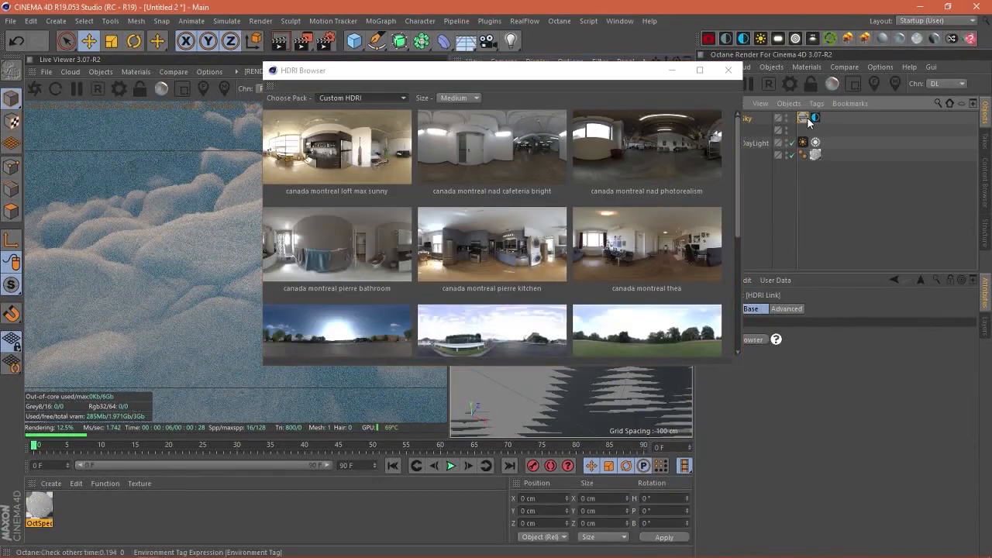
# - Link the sky's ImageTexture file to the HDRI Link tag and load the HDR008 image from the Custom HDRI pack
pyautogui.moveTo(655, 79); pyautogui.dragTo(547, 66)
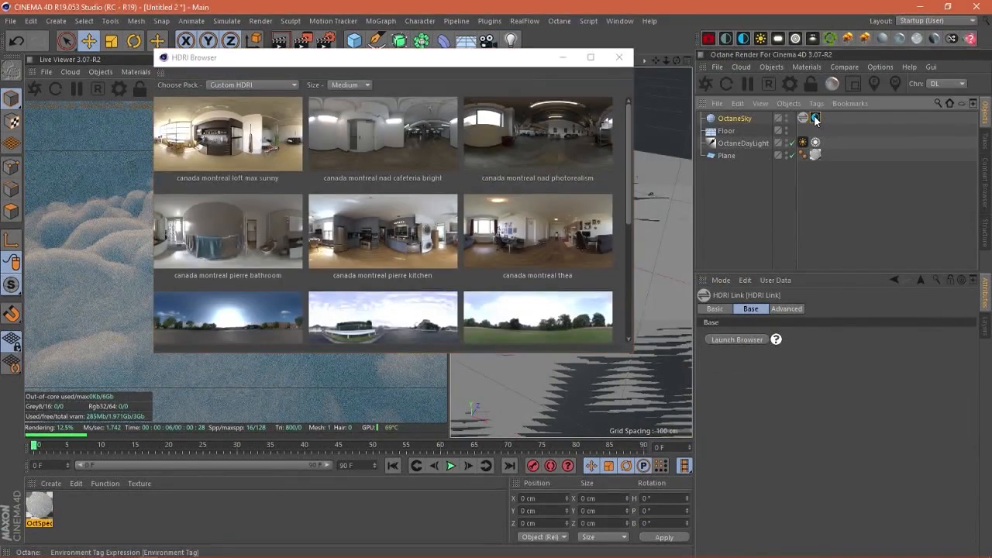
pyautogui.click(773, 356)
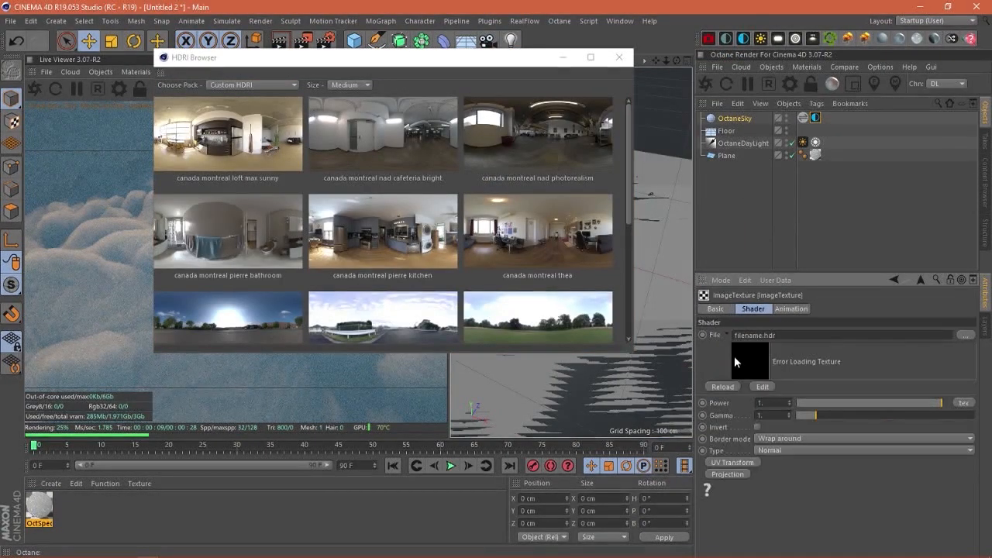
pyautogui.moveTo(712, 339); pyautogui.dragTo(804, 121)
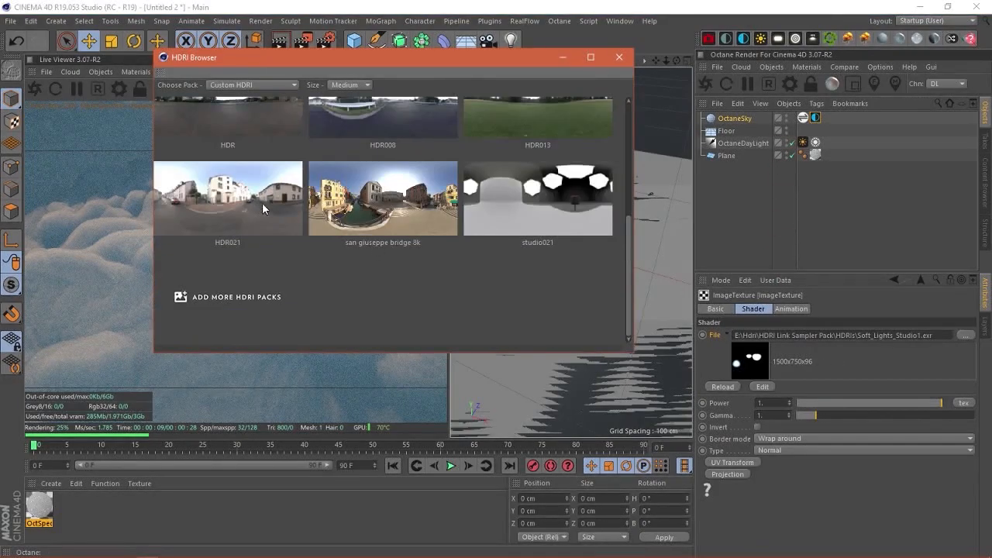
pyautogui.scroll(2, 262, 202)
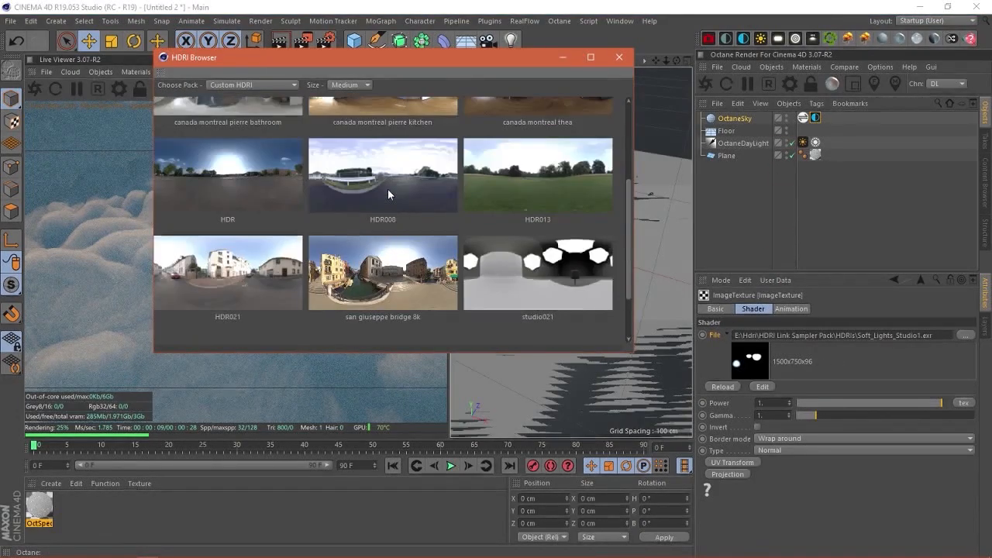
pyautogui.click(387, 189)
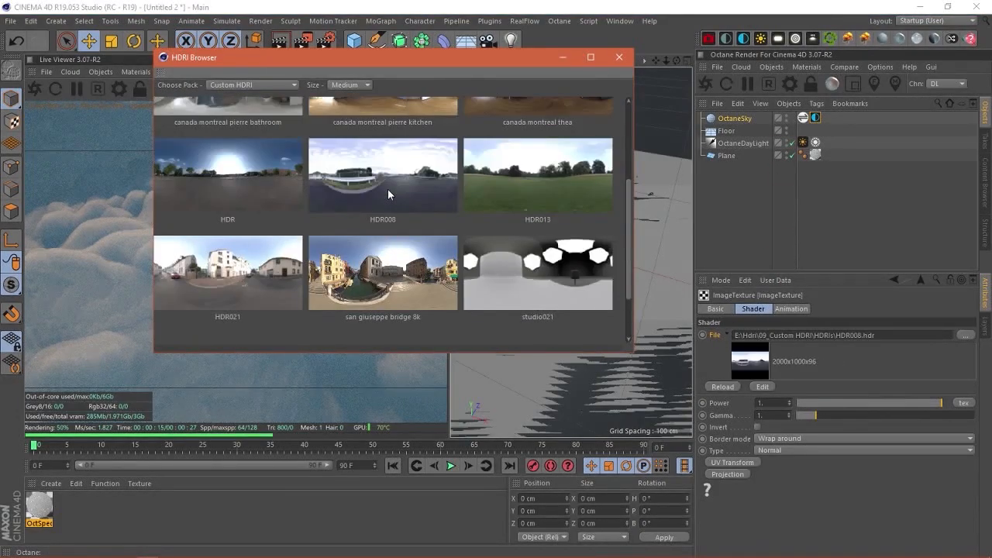
pyautogui.click(618, 58)
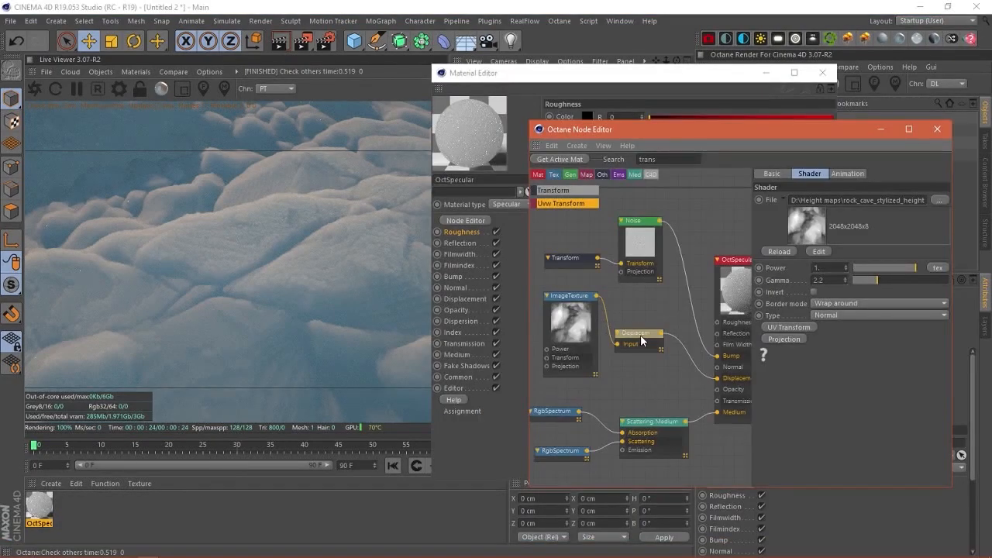
# - Set the Displacement node's filter type to Gaussian with a filter radius of 5
pyautogui.click(643, 337)
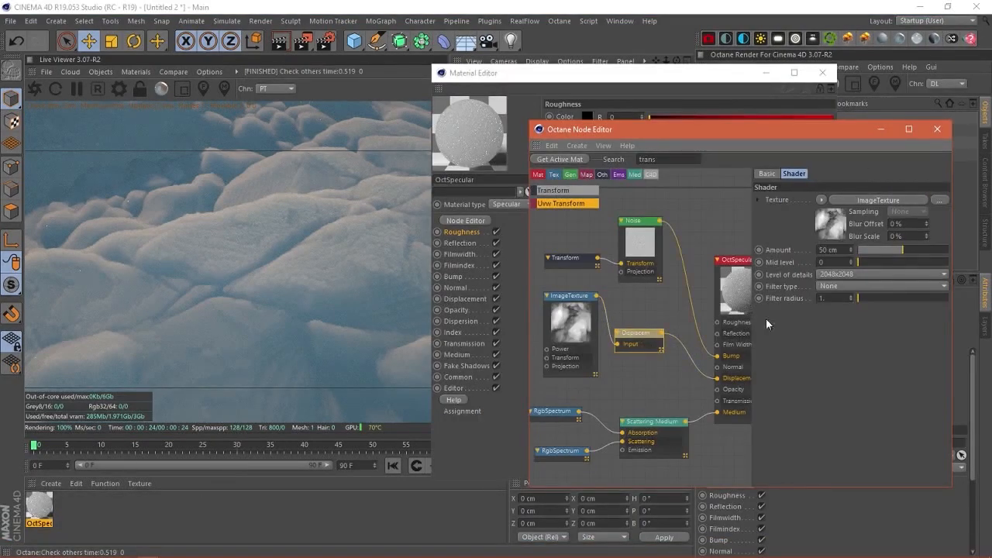
pyautogui.click(828, 291)
pyautogui.click(836, 329)
pyautogui.moveTo(835, 303); pyautogui.dragTo(797, 303)
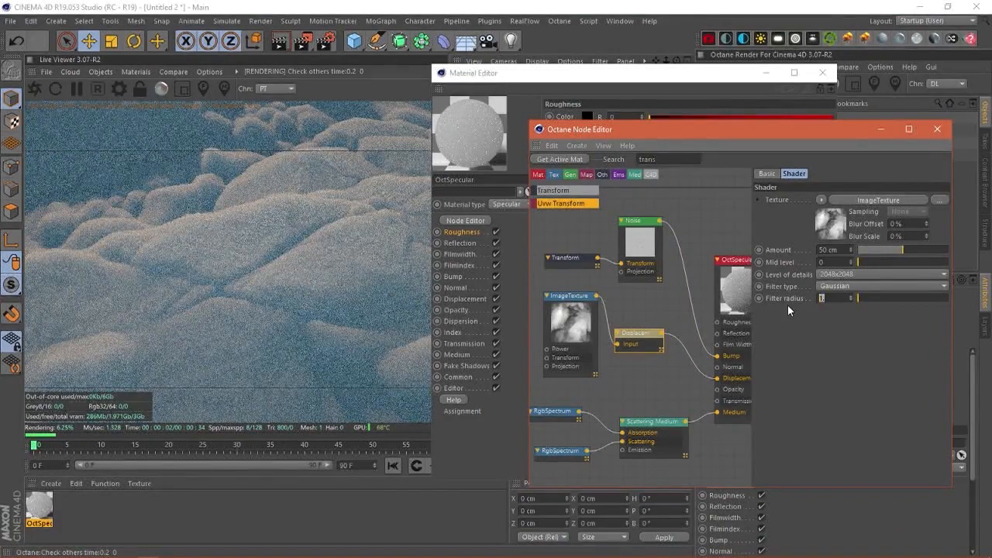
pyautogui.write('5')
pyautogui.press('Return')
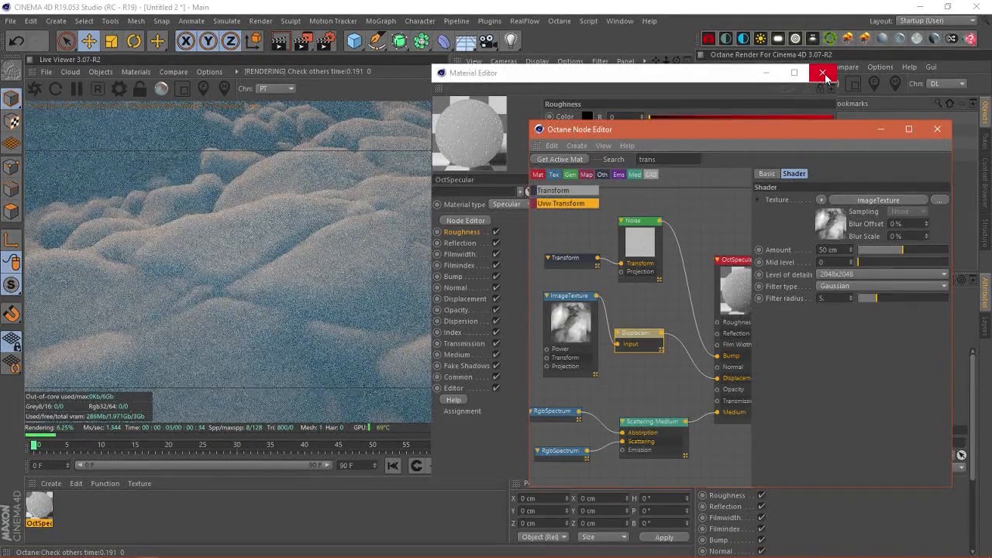
# - Close the Material Editor, open the Octane render settings and switch the kernel to Pathtracing
pyautogui.click(277, 88)
pyautogui.click(277, 88)
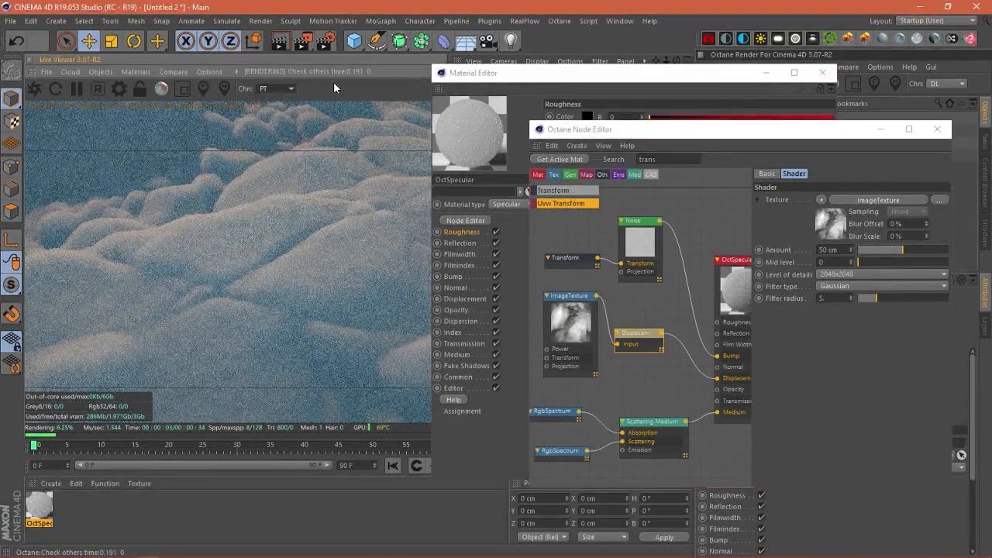
pyautogui.click(823, 72)
pyautogui.click(790, 83)
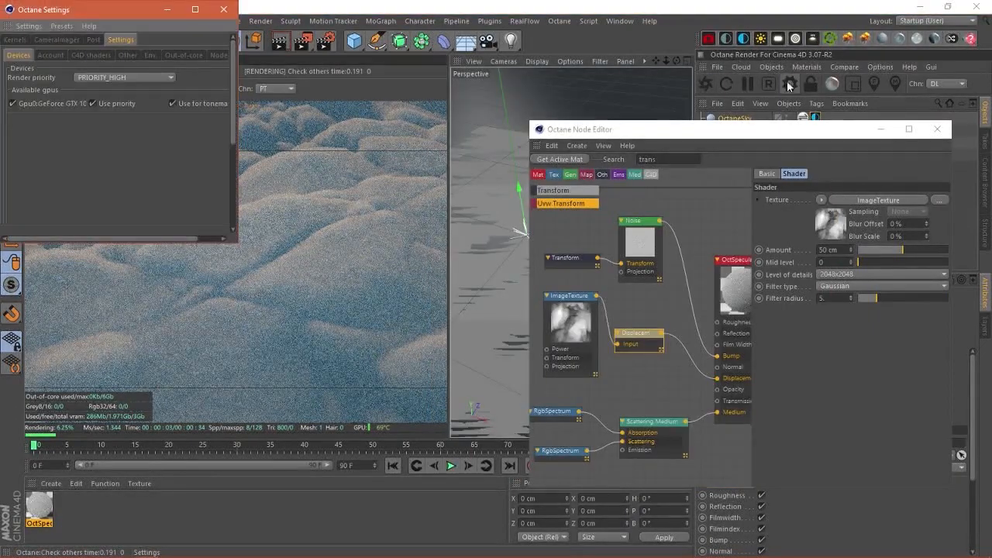
pyautogui.moveTo(136, 12); pyautogui.dragTo(529, 56)
pyautogui.click(410, 83)
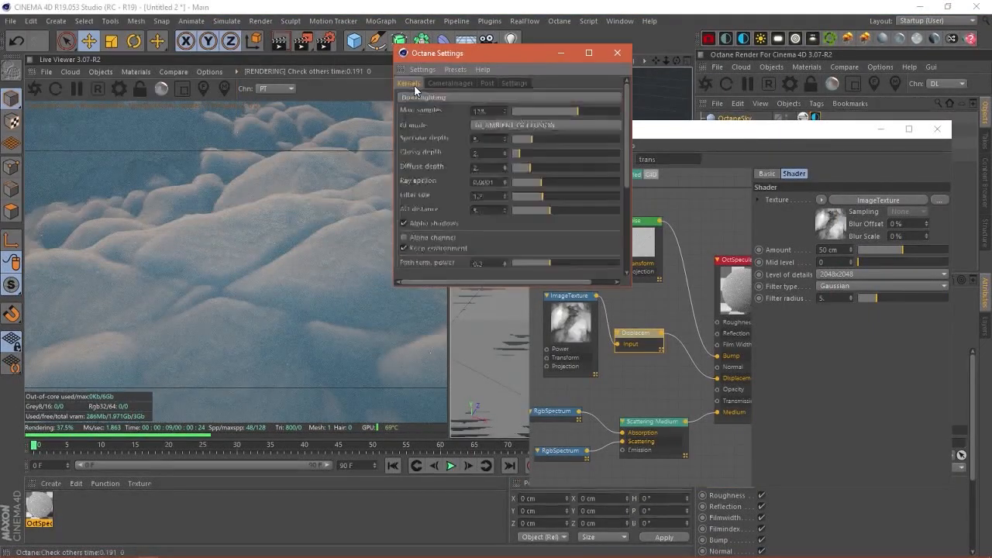
pyautogui.click(464, 96)
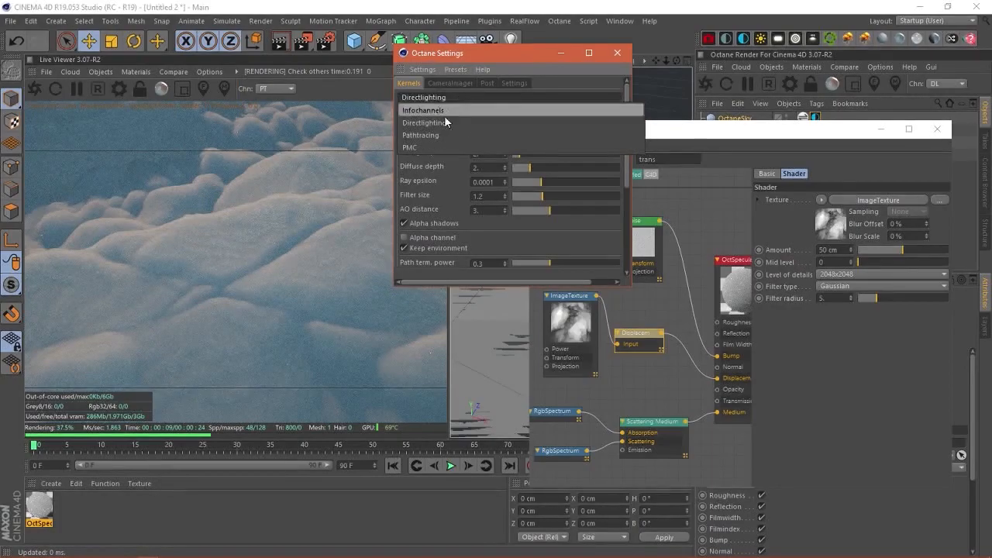
pyautogui.click(427, 134)
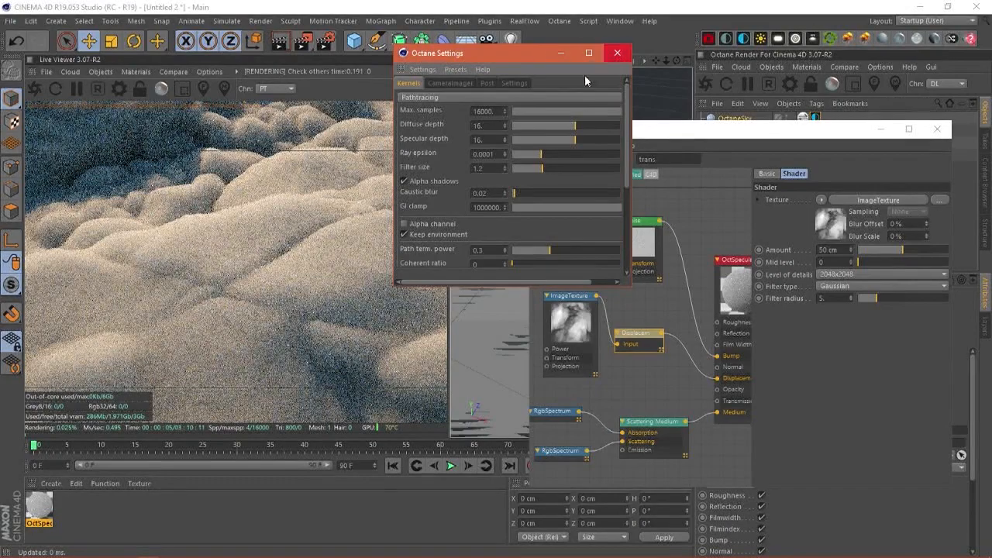
# - Set the Pathtracing kernel's max samples to 240 and its GI clamp to 1
pyautogui.hotkey('ctrl', 'a')
pyautogui.write('240')
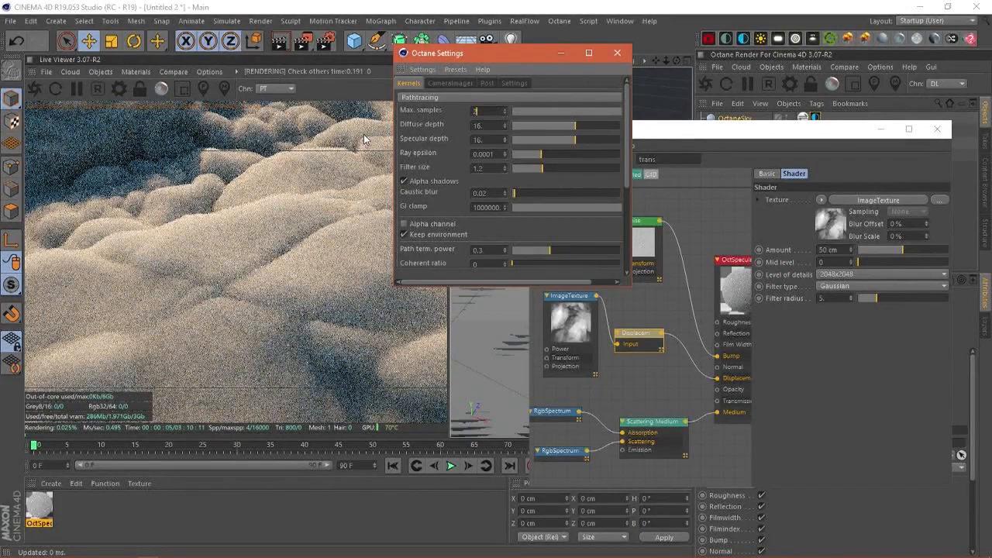
pyautogui.press('Return')
pyautogui.doubleClick(497, 208)
pyautogui.write('1')
pyautogui.press('Return')
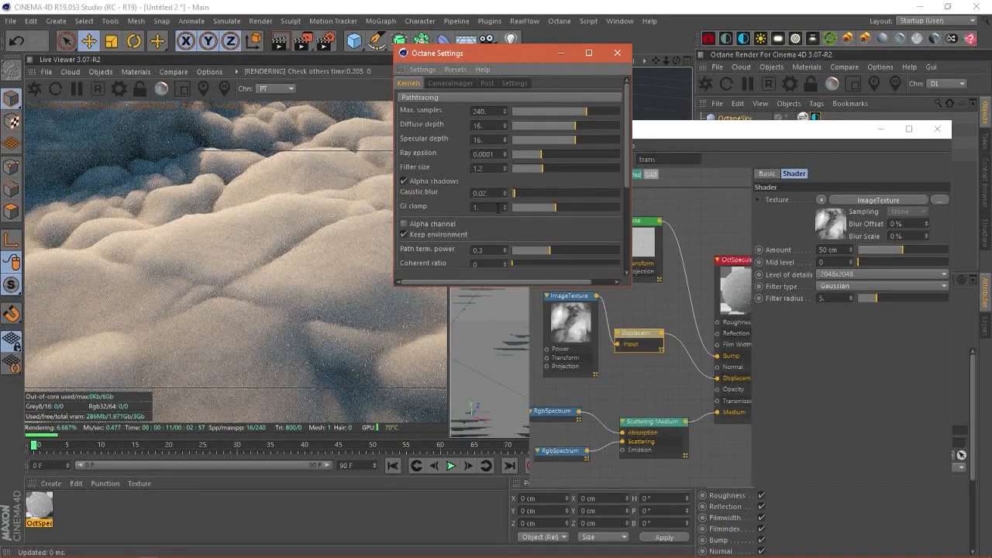
pyautogui.click(404, 233)
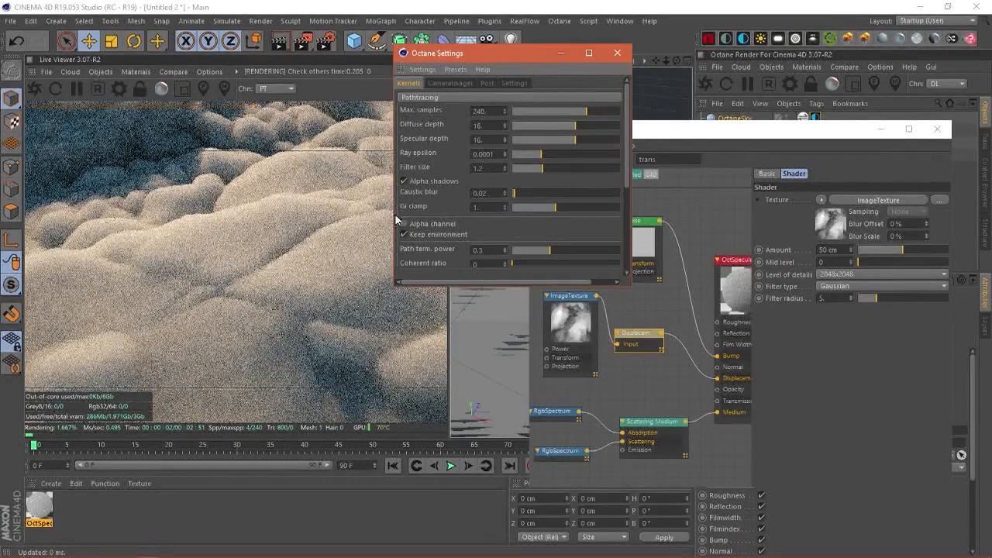
# - Check the available render priority options for the GPU devices and close the Octane settings
pyautogui.click(515, 83)
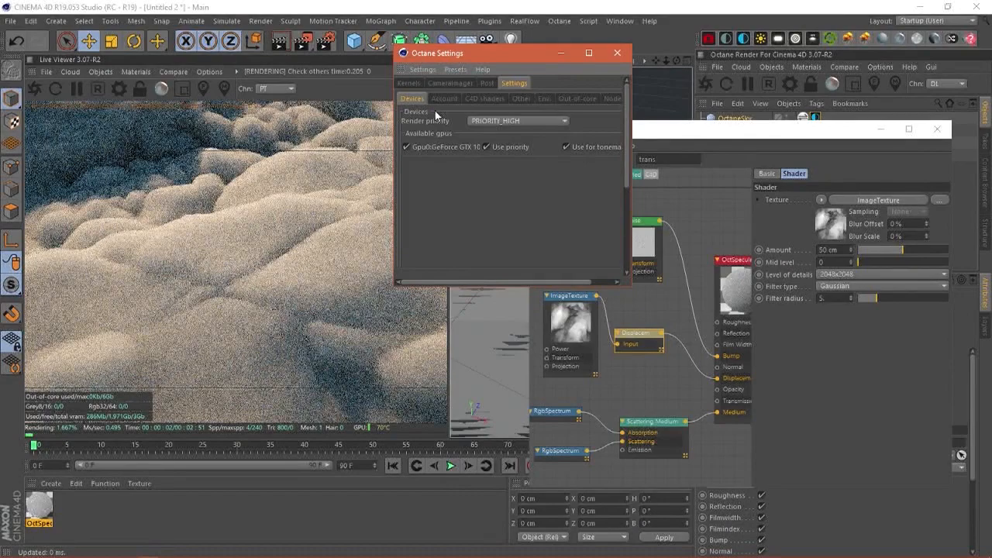
pyautogui.click(504, 121)
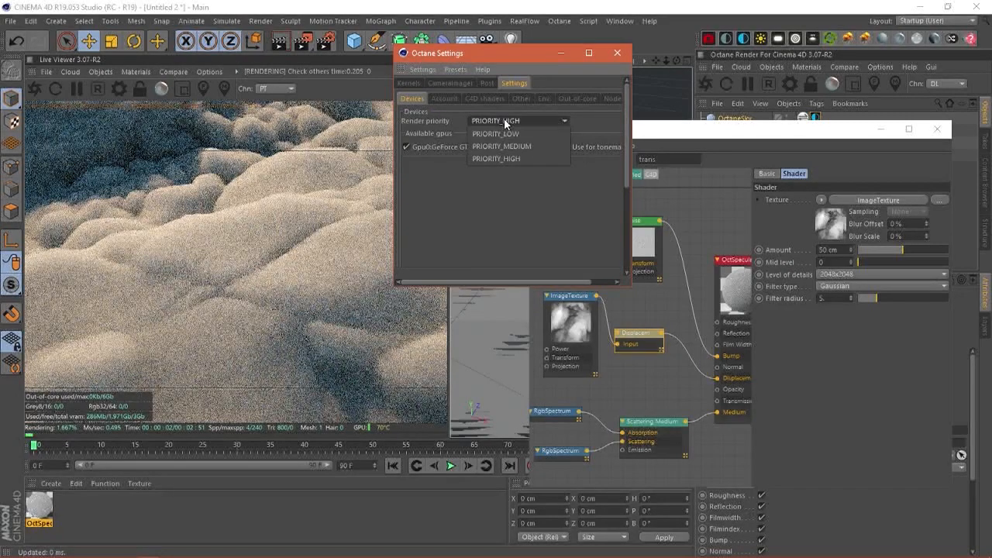
pyautogui.click(504, 120)
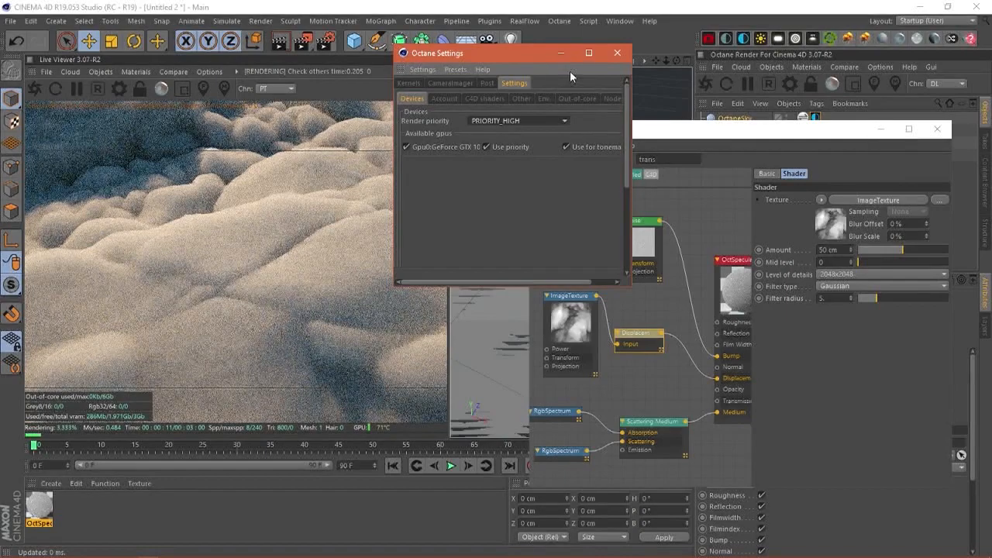
pyautogui.click(613, 54)
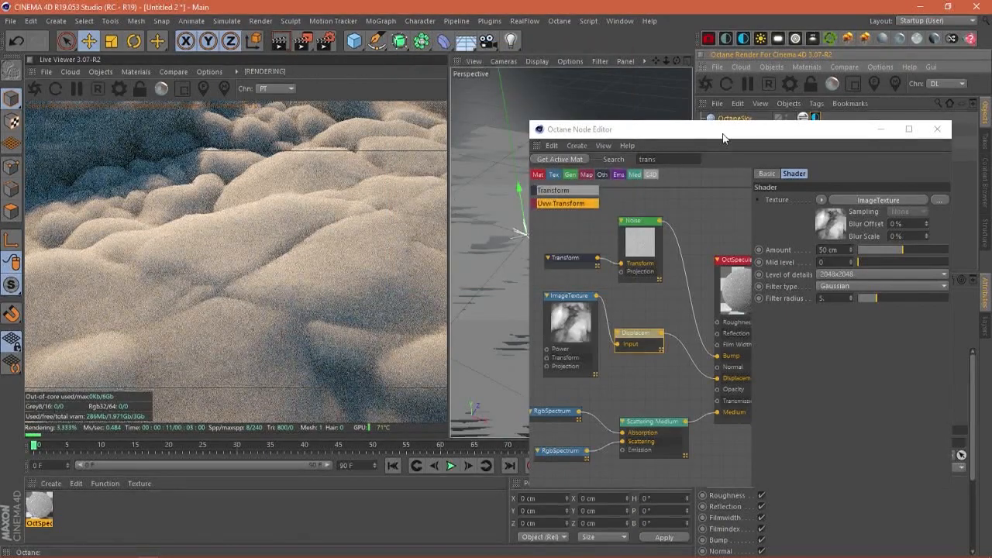
# - Set the Absorption RgbSpectrum node's color to a very pale cyan with a hue of 180°
pyautogui.moveTo(609, 140); pyautogui.dragTo(749, 218)
pyautogui.moveTo(554, 256)
pyautogui.keyDown('alt'); pyautogui.mouseDown()
pyautogui.moveTo(619, 274)
pyautogui.moveTo(569, 286)
pyautogui.moveTo(595, 249)
pyautogui.moveTo(614, 258)
pyautogui.moveTo(596, 230)
pyautogui.moveTo(554, 239)
pyautogui.mouseUp(); pyautogui.keyUp('alt')
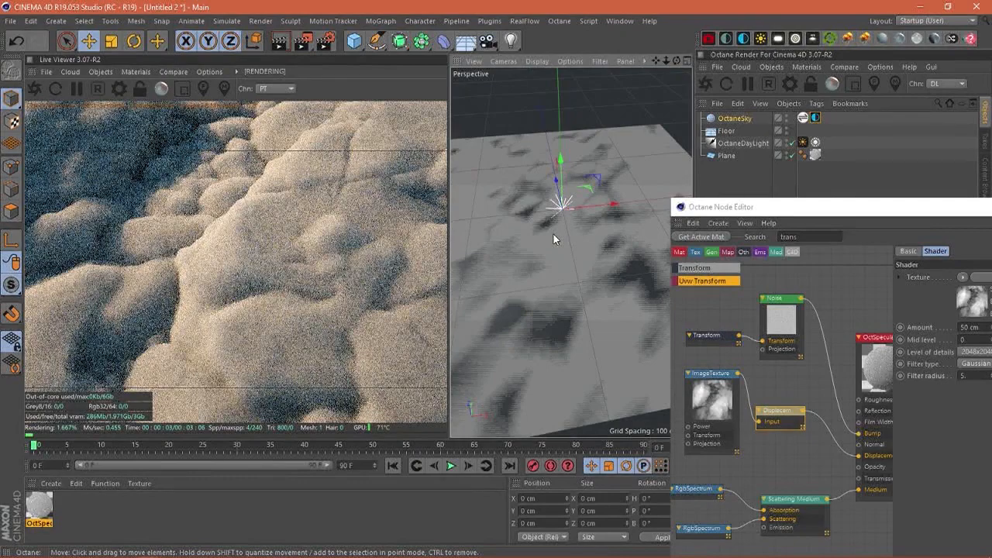
pyautogui.doubleClick(51, 500)
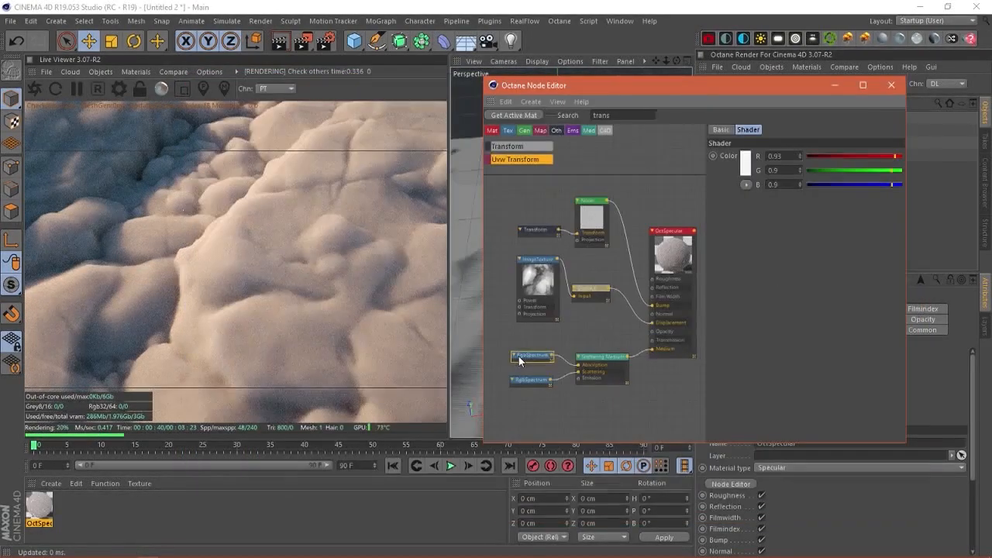
pyautogui.click(521, 355)
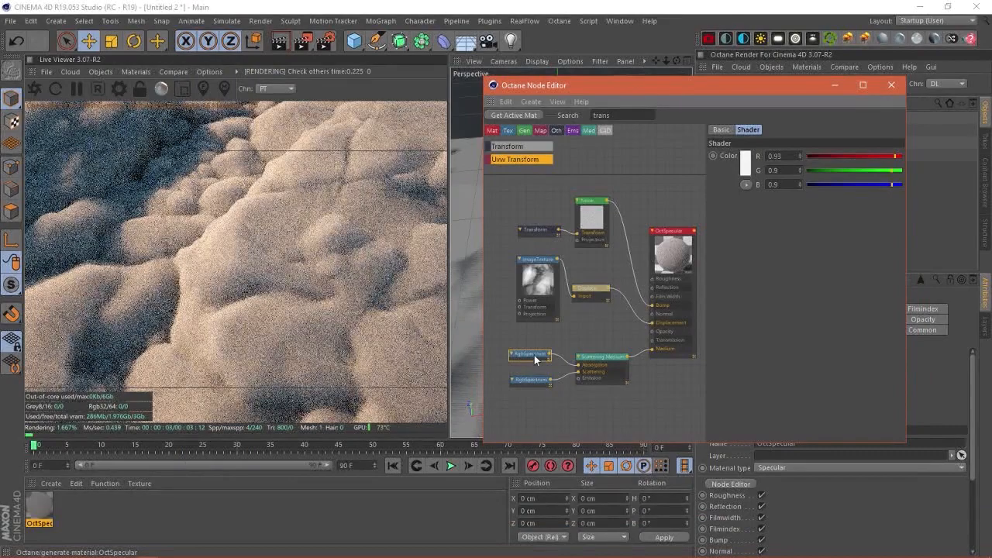
pyautogui.click(746, 163)
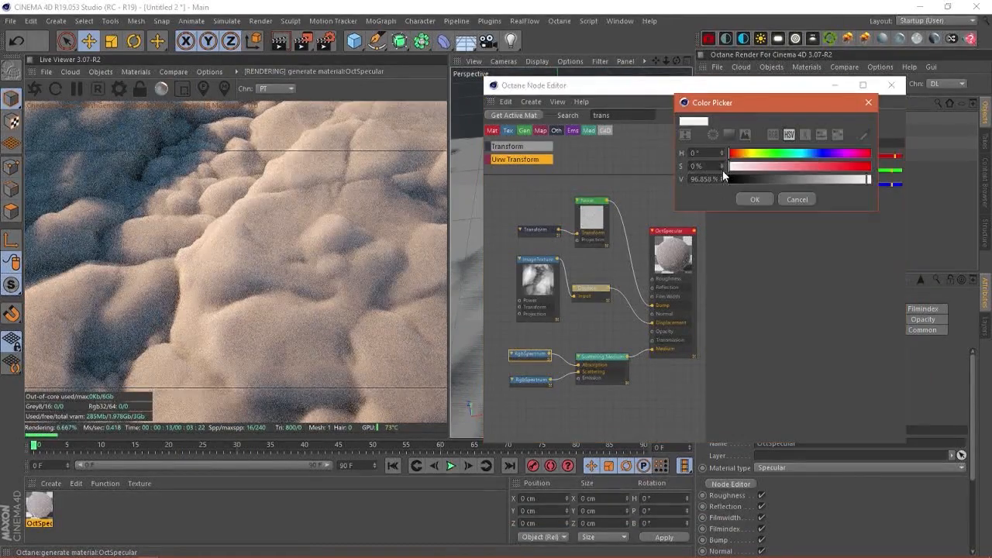
pyautogui.click(800, 153)
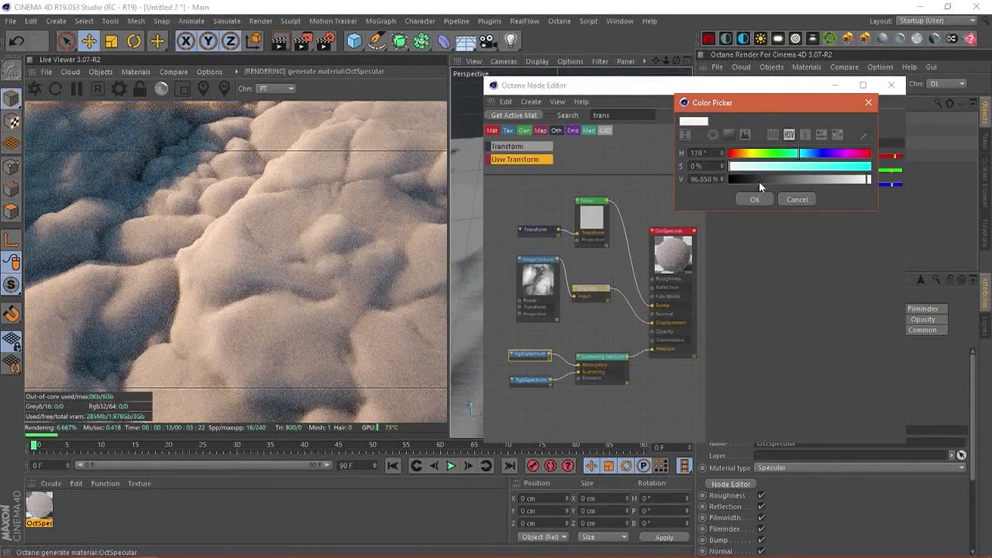
pyautogui.moveTo(715, 153); pyautogui.dragTo(569, 152)
pyautogui.write('180')
pyautogui.press('Tab')
pyautogui.click(754, 199)
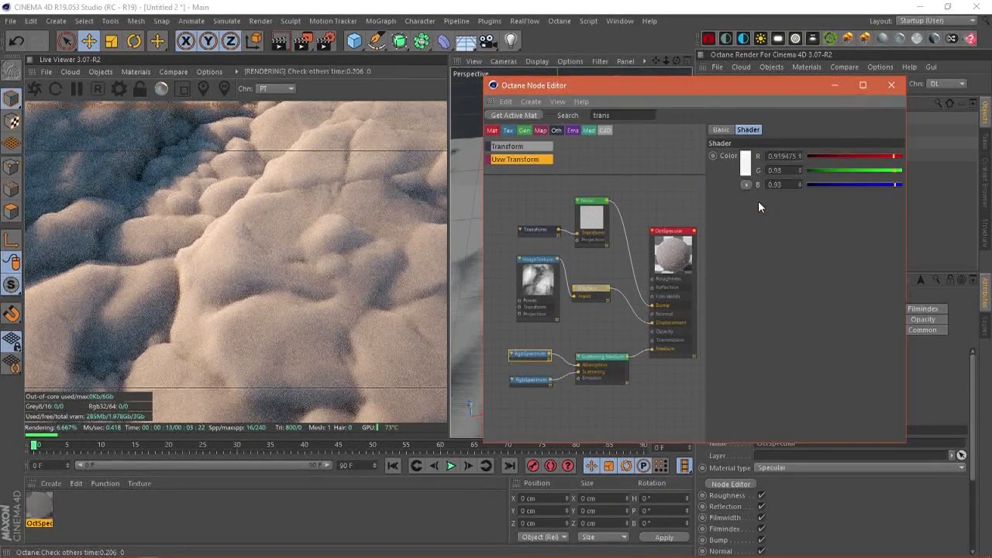
# - Give the Scattering RgbSpectrum node the same pale cyan color, with a saturation of 0.5%
pyautogui.click(532, 381)
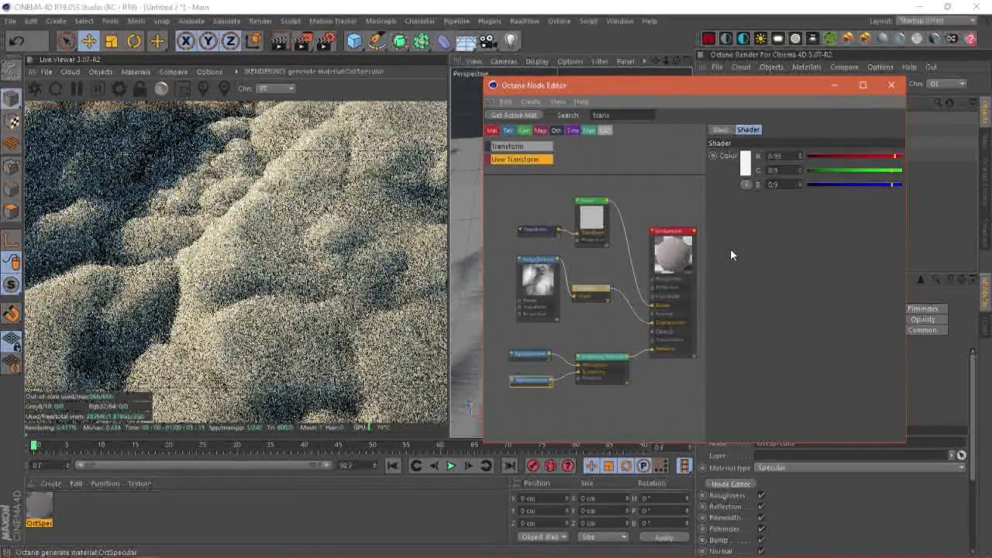
pyautogui.click(747, 169)
pyautogui.press('Tab')
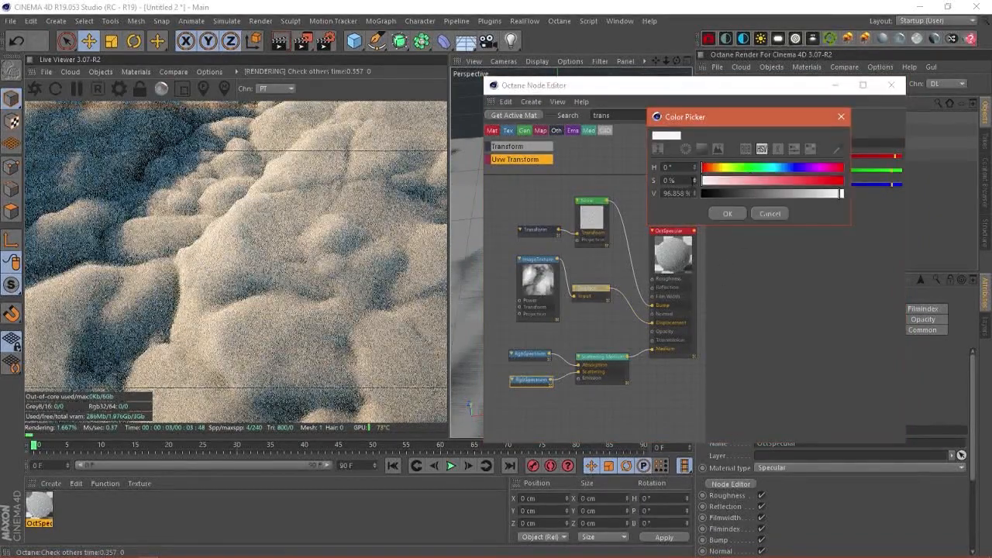
pyautogui.click(772, 169)
pyautogui.moveTo(682, 167); pyautogui.dragTo(546, 186)
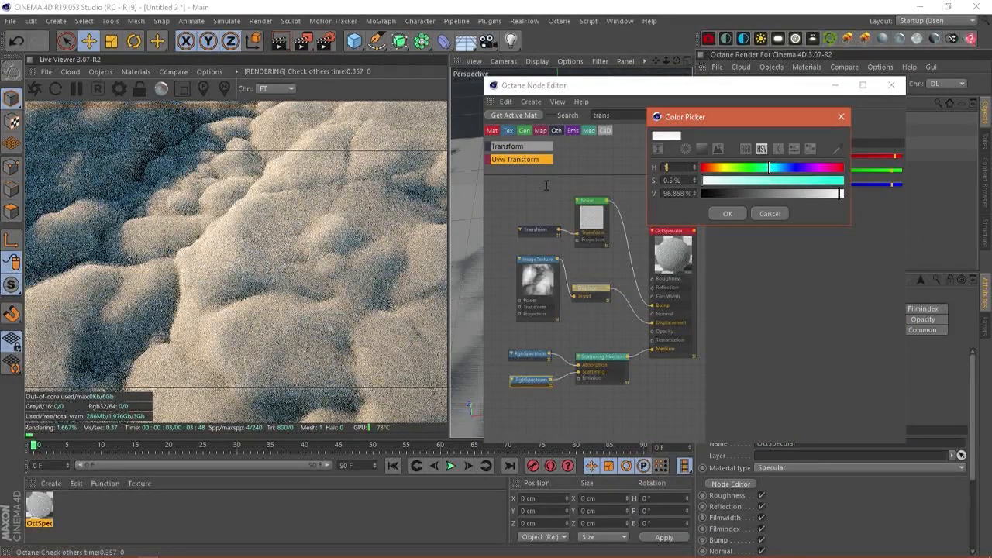
pyautogui.press('Tab')
pyautogui.click(735, 217)
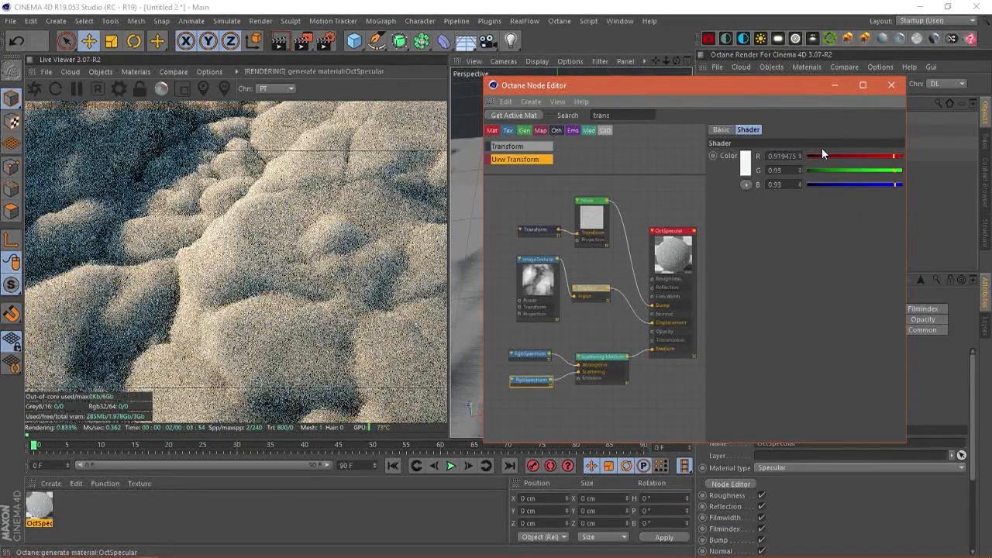
# - Add an Octane camera from the current view as the active camera and enable post processing in its camera tag
pyautogui.click(892, 85)
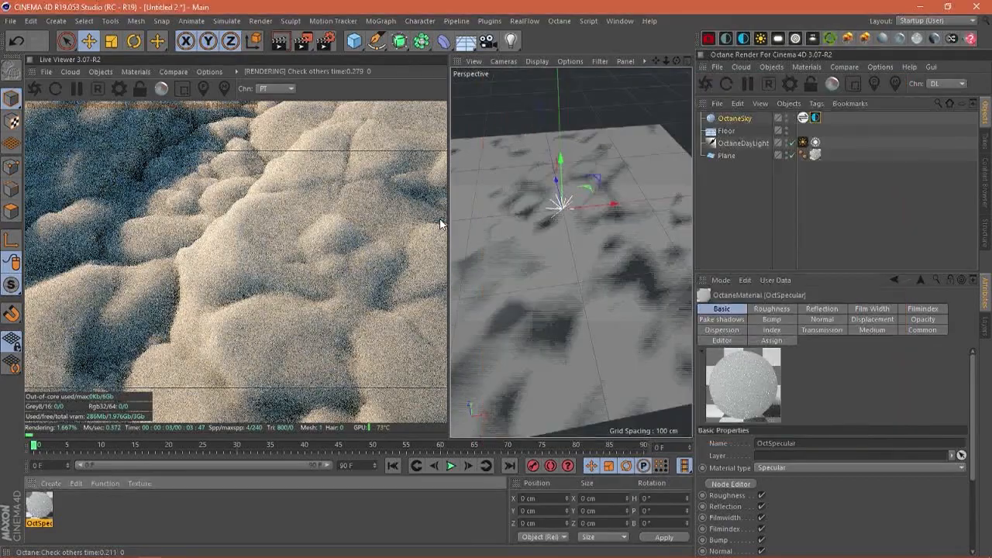
pyautogui.keyDown('alt'); pyautogui.moveTo(566, 260); pyautogui.dragTo(522, 248); pyautogui.keyUp('alt')
pyautogui.keyDown('alt'); pyautogui.moveTo(626, 222); pyautogui.dragTo(577, 246); pyautogui.keyUp('alt')
pyautogui.click(707, 38)
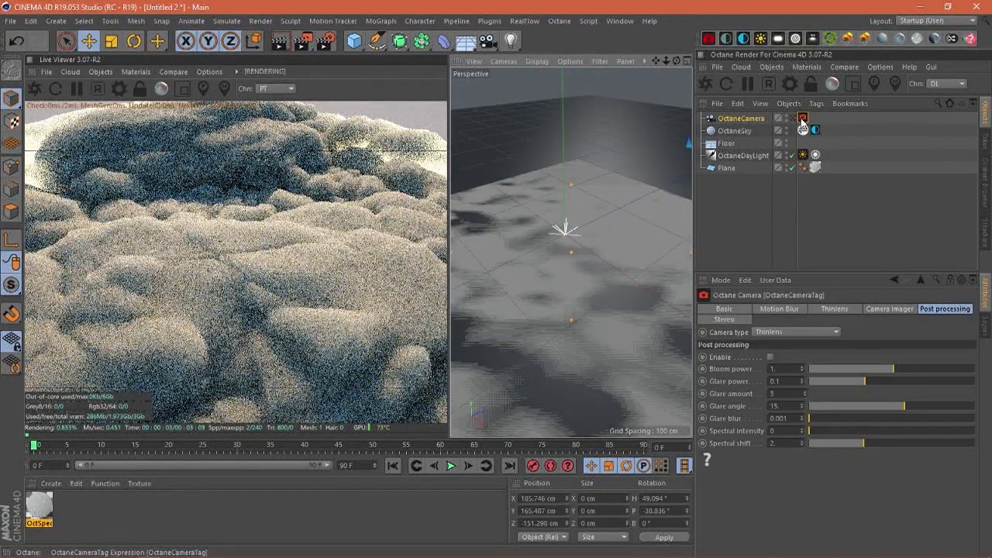
pyautogui.click(771, 358)
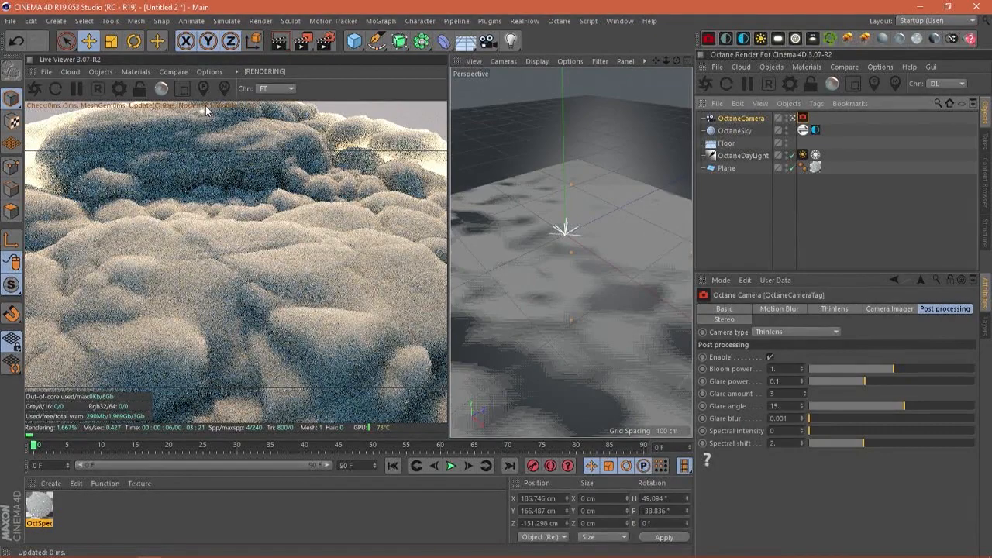
# - Set the OctSpecular material's roughness float to 0.05
pyautogui.doubleClick(51, 508)
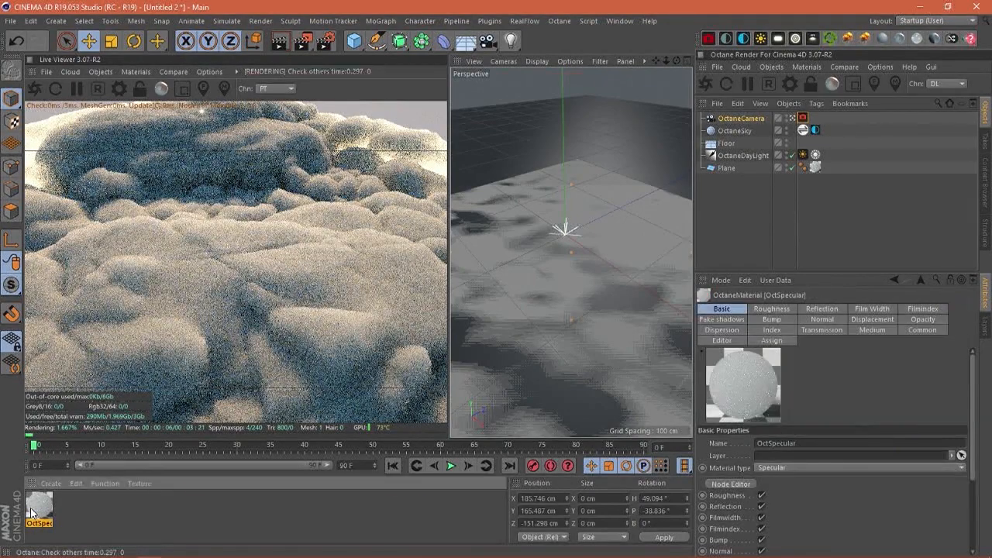
pyautogui.click(215, 255)
pyautogui.click(216, 245)
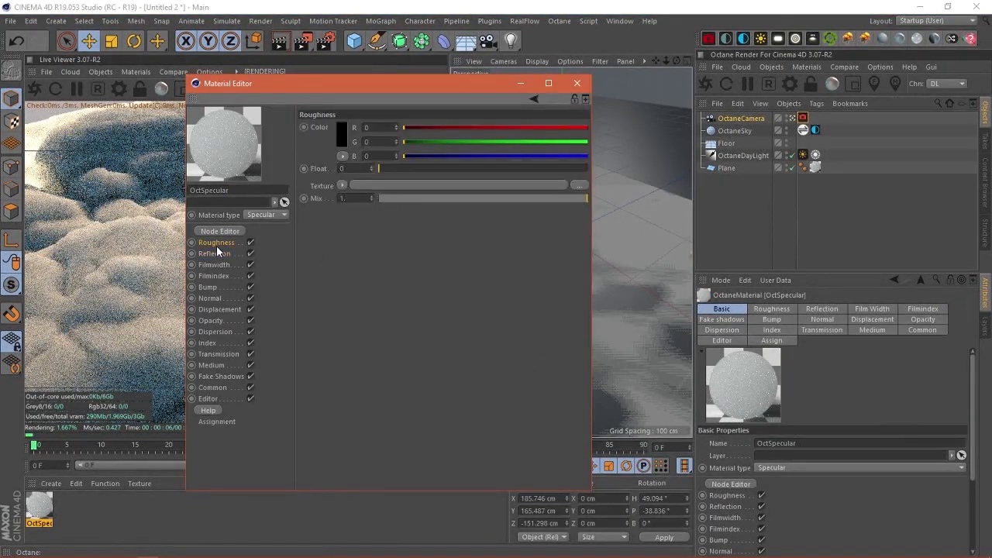
pyautogui.press('BackSpace')
pyautogui.write('0.05')
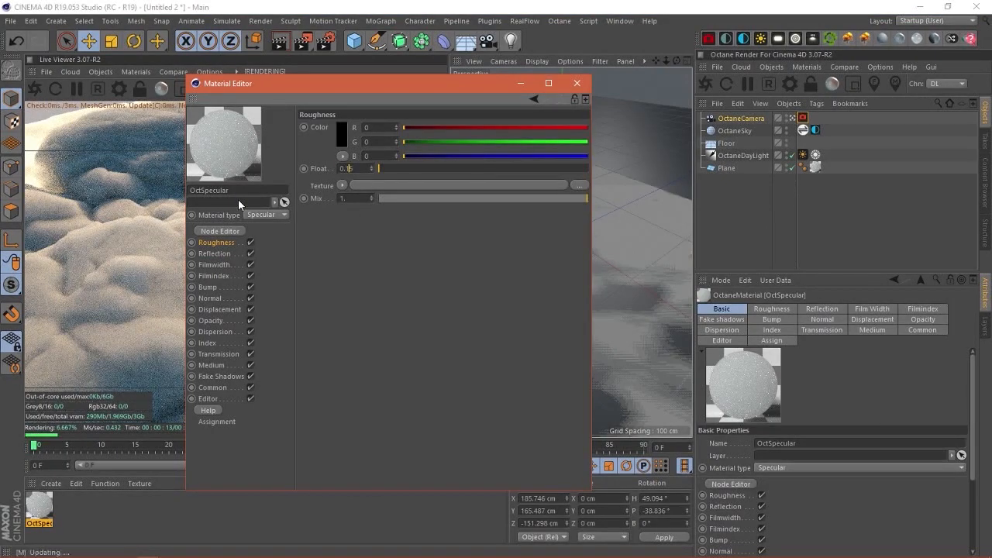
pyautogui.press('Return')
pyautogui.click(577, 83)
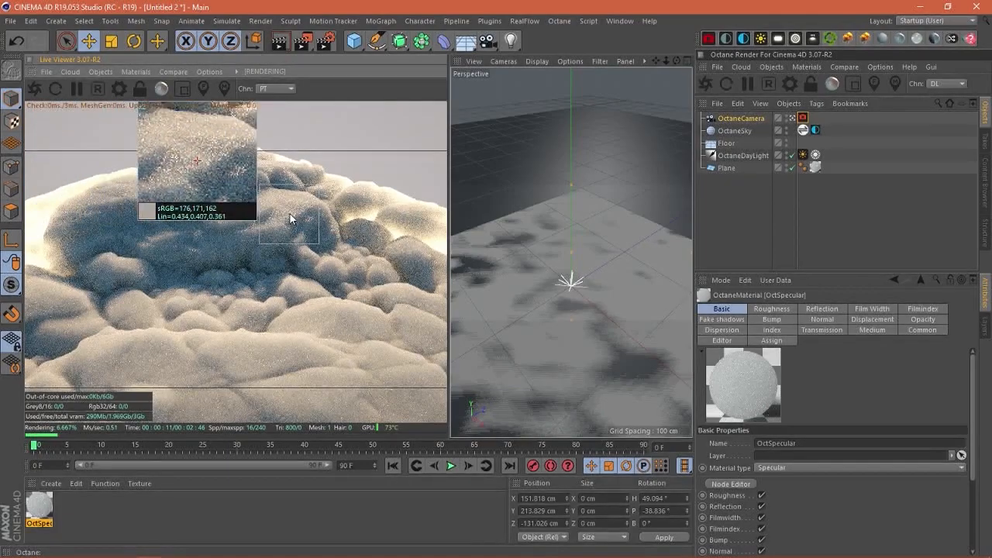
# - Add a sphere about 182 cm above the origin over the snow plane and apply the OctSpecular material to it
pyautogui.keyDown('alt'); pyautogui.moveTo(525, 339); pyautogui.dragTo(548, 332); pyautogui.keyUp('alt')
pyautogui.keyDown('alt'); pyautogui.moveTo(558, 306); pyautogui.dragTo(540, 318, button='right'); pyautogui.keyUp('alt')
pyautogui.keyDown('alt'); pyautogui.moveTo(540, 321); pyautogui.dragTo(559, 315); pyautogui.keyUp('alt')
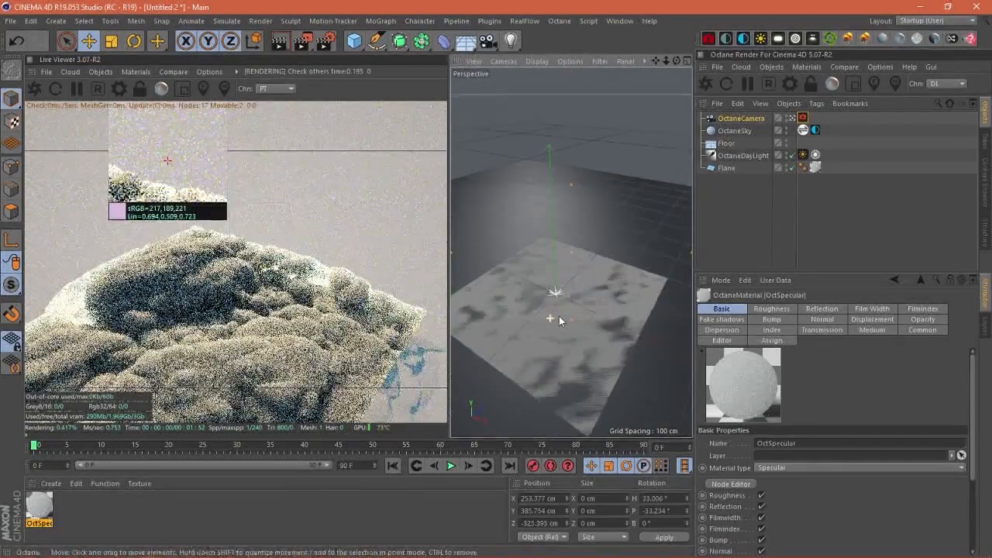
pyautogui.click(354, 41)
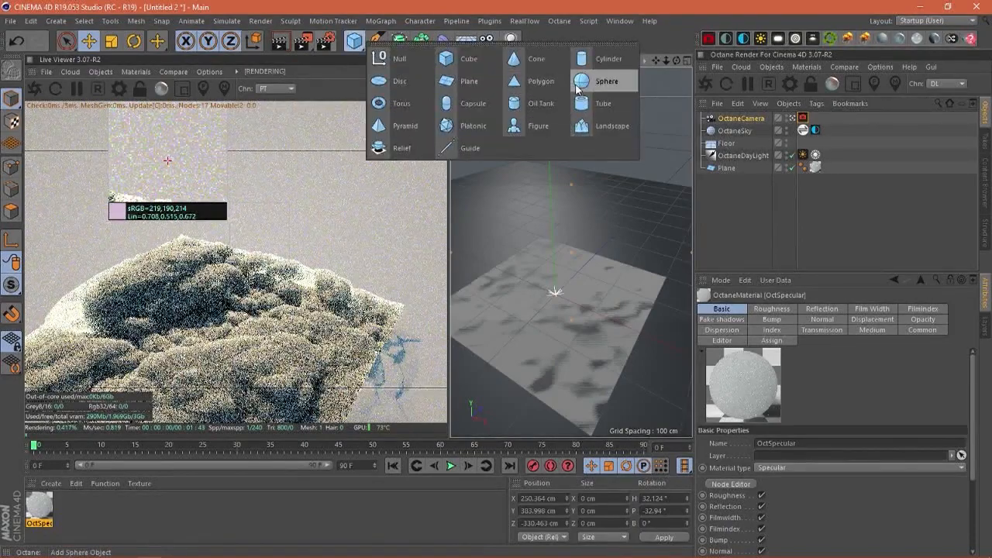
pyautogui.click(605, 80)
pyautogui.moveTo(553, 252); pyautogui.dragTo(559, 168)
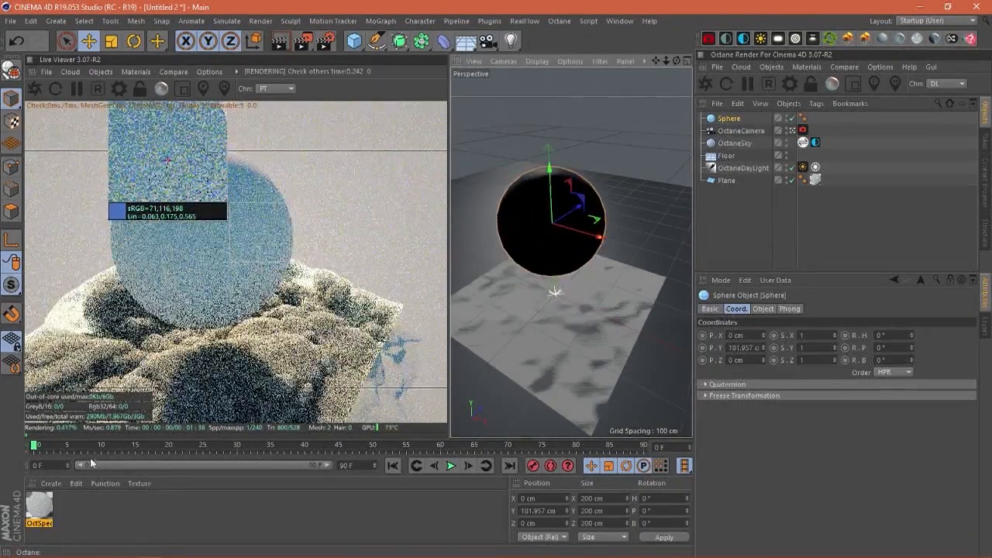
pyautogui.moveTo(39, 507); pyautogui.dragTo(572, 251)
pyautogui.keyDown('alt'); pyautogui.moveTo(644, 356); pyautogui.dragTo(583, 286); pyautogui.keyUp('alt')
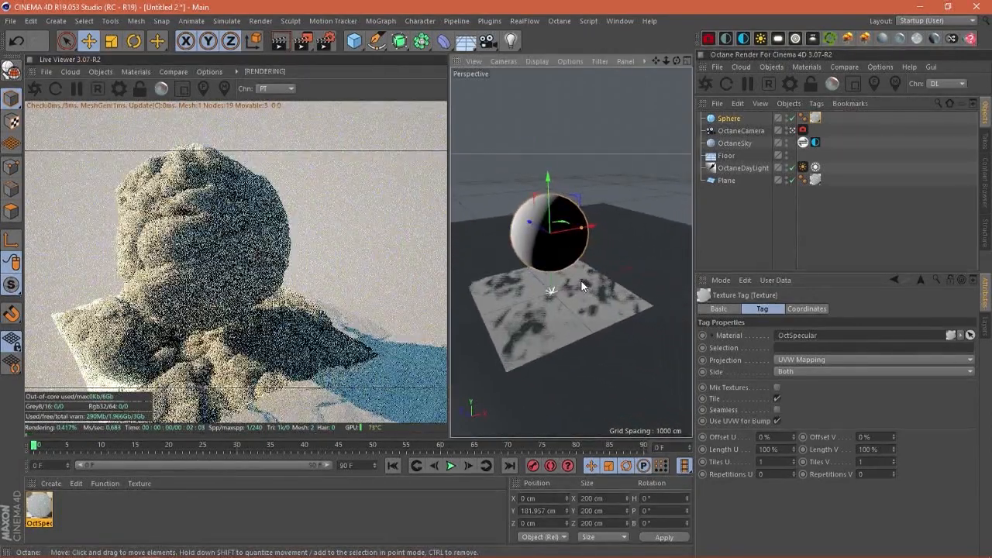
pyautogui.scroll(6, 538, 238)
pyautogui.keyDown('alt'); pyautogui.moveTo(561, 230); pyautogui.dragTo(590, 223); pyautogui.keyUp('alt')
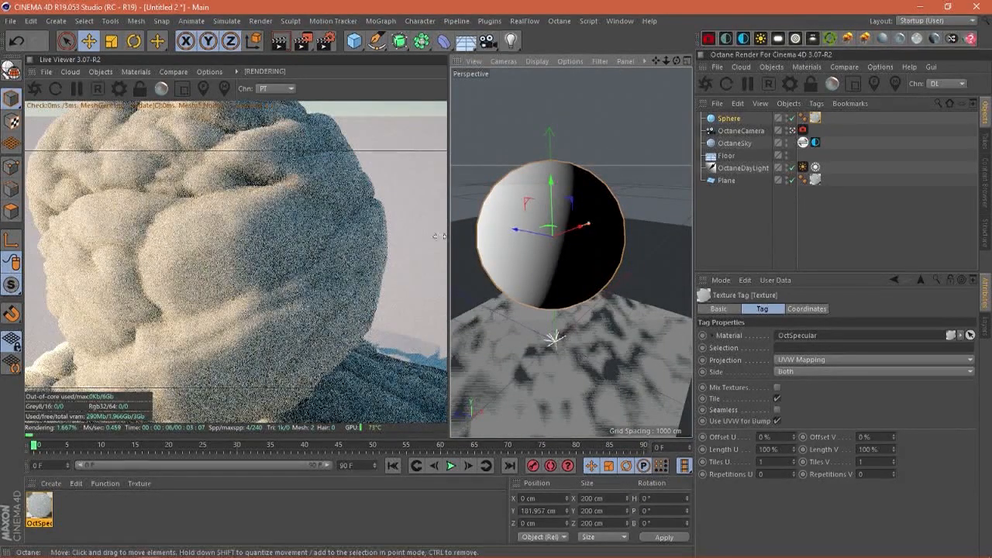
# - Raise the density of the OctSpecular material's scattering medium to about 12.5
pyautogui.doubleClick(38, 512)
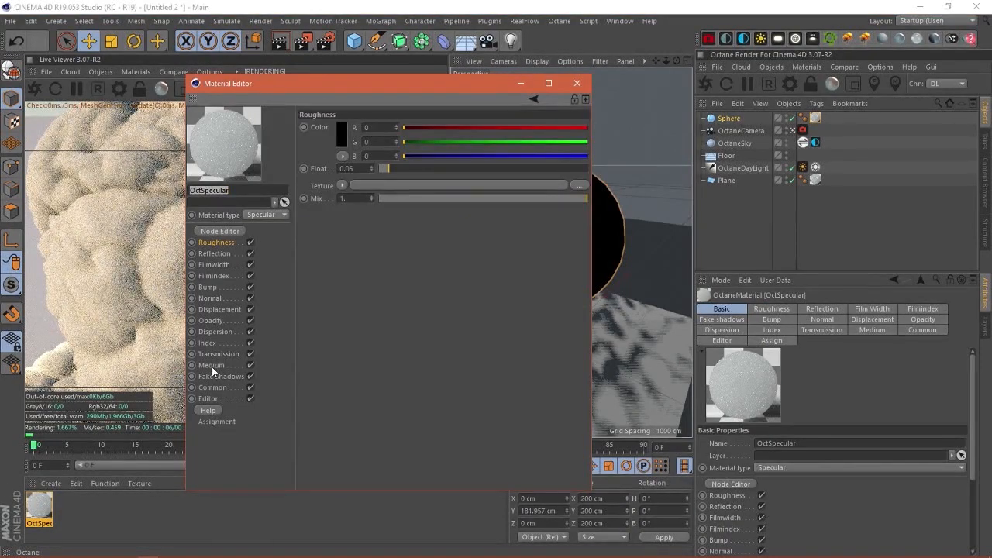
pyautogui.click(209, 377)
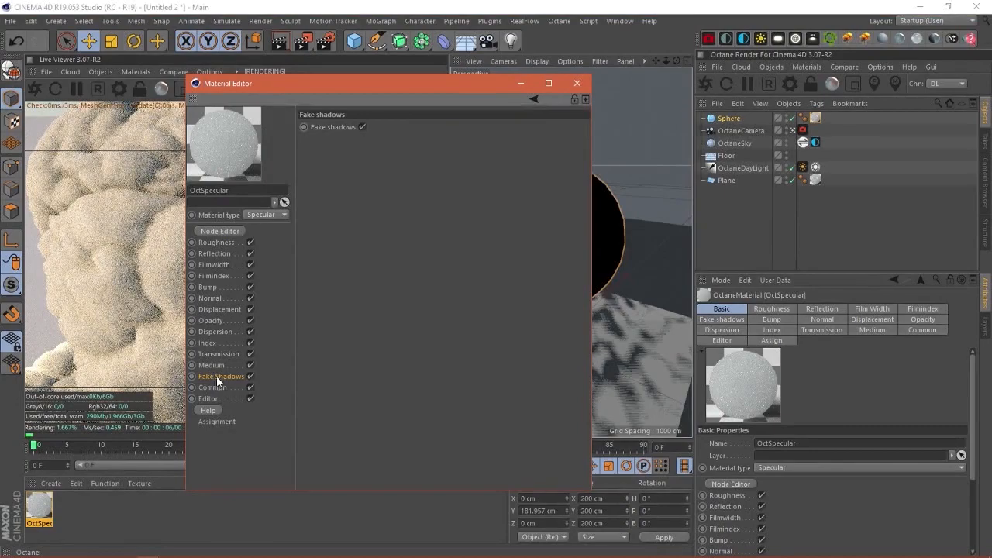
pyautogui.click(210, 365)
pyautogui.click(422, 139)
pyautogui.moveTo(525, 138); pyautogui.dragTo(544, 141)
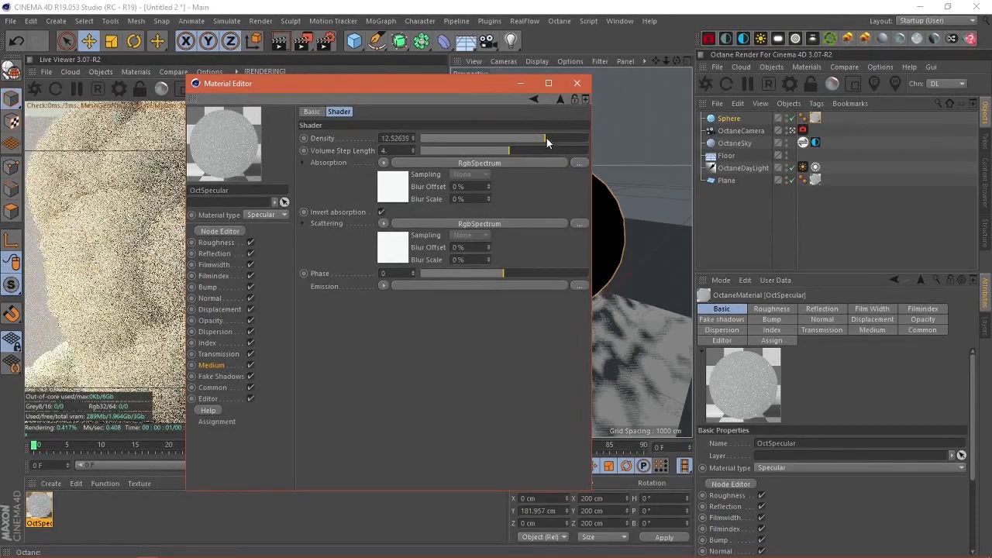
pyautogui.click(577, 84)
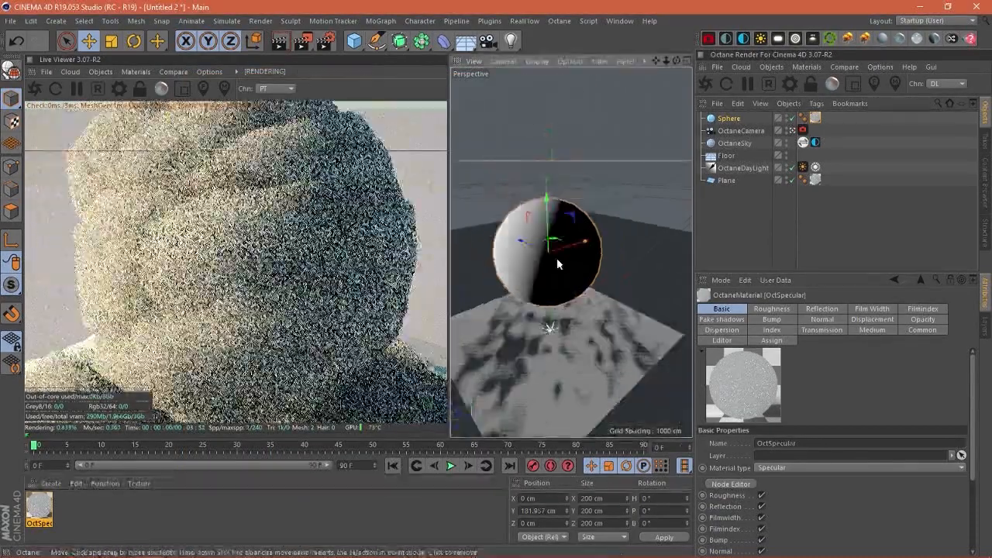
# - Delete the test sphere and reframe the camera on the snow plane
pyautogui.click(736, 120)
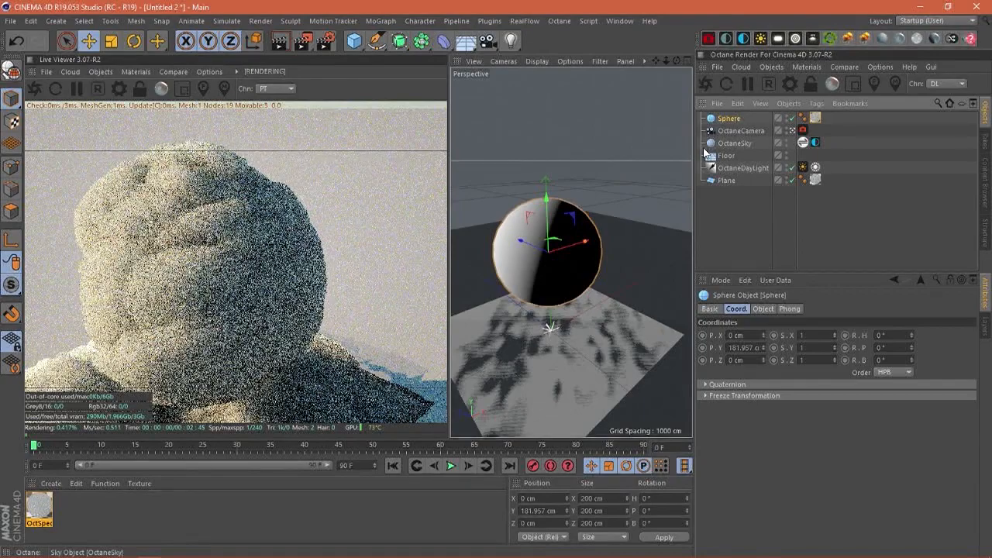
pyautogui.press('Delete')
pyautogui.keyDown('alt'); pyautogui.moveTo(507, 348); pyautogui.dragTo(511, 288, button='middle'); pyautogui.keyUp('alt')
pyautogui.keyDown('alt'); pyautogui.moveTo(510, 288); pyautogui.dragTo(537, 288); pyautogui.keyUp('alt')
pyautogui.keyDown('alt'); pyautogui.moveTo(537, 287); pyautogui.dragTo(546, 263, button='middle'); pyautogui.keyUp('alt')
pyautogui.keyDown('alt'); pyautogui.moveTo(546, 263); pyautogui.dragTo(557, 259, button='right'); pyautogui.keyUp('alt')
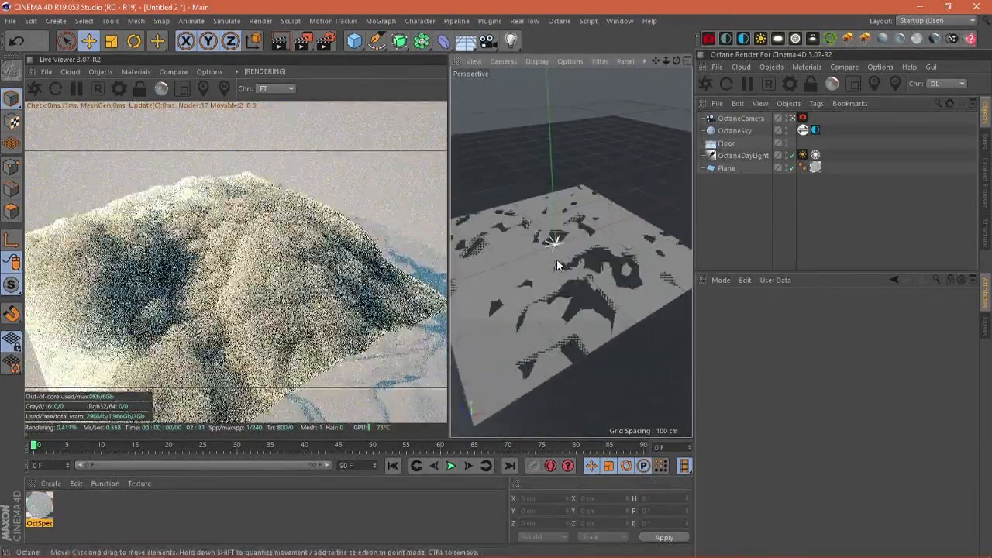
pyautogui.keyDown('alt'); pyautogui.moveTo(557, 259); pyautogui.dragTo(530, 277); pyautogui.keyUp('alt')
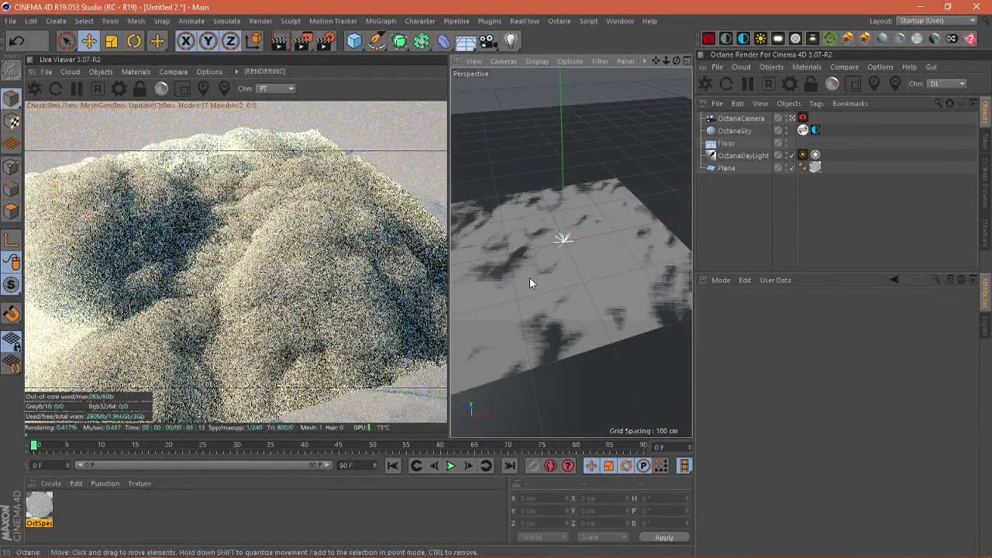